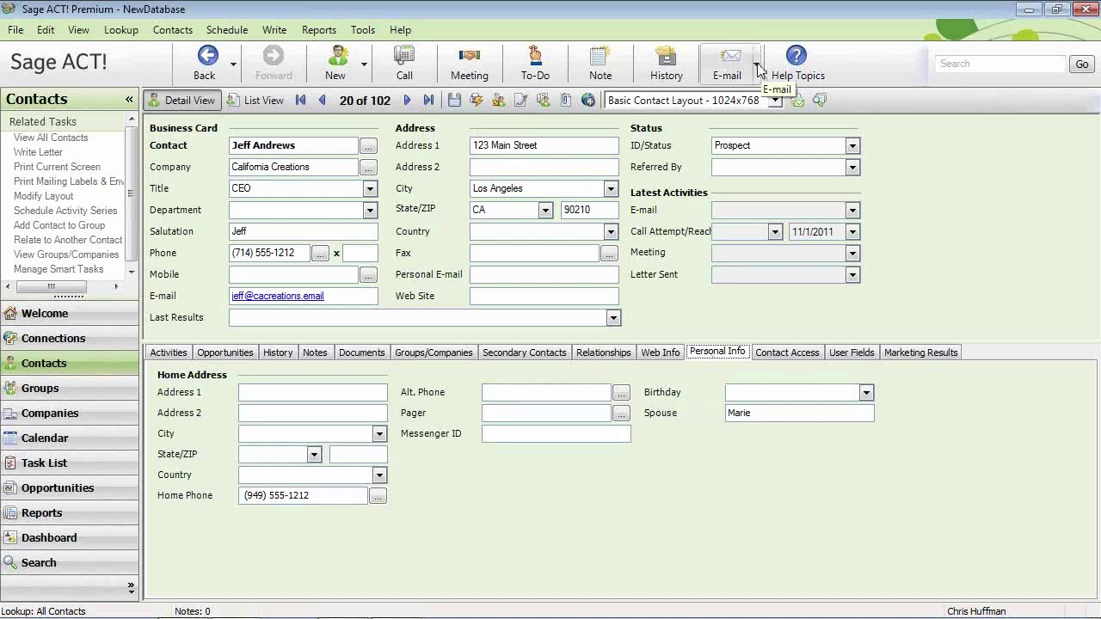
Step: Write an e-mail to the current contact with the subject "Our Latest Products" and send it
left_click(756, 67)
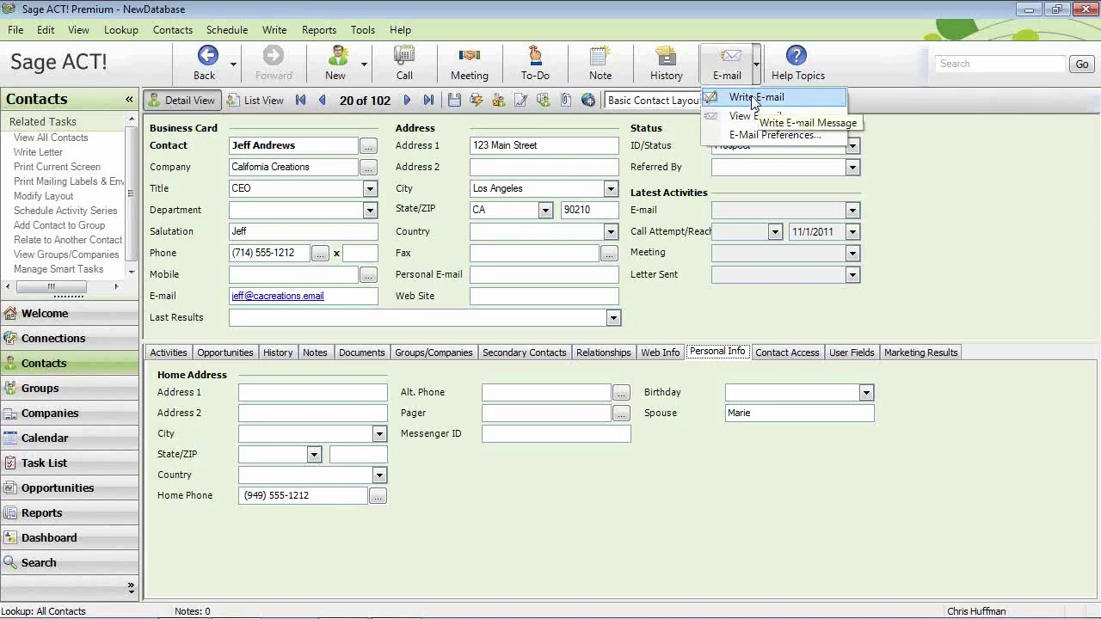
left_click(755, 99)
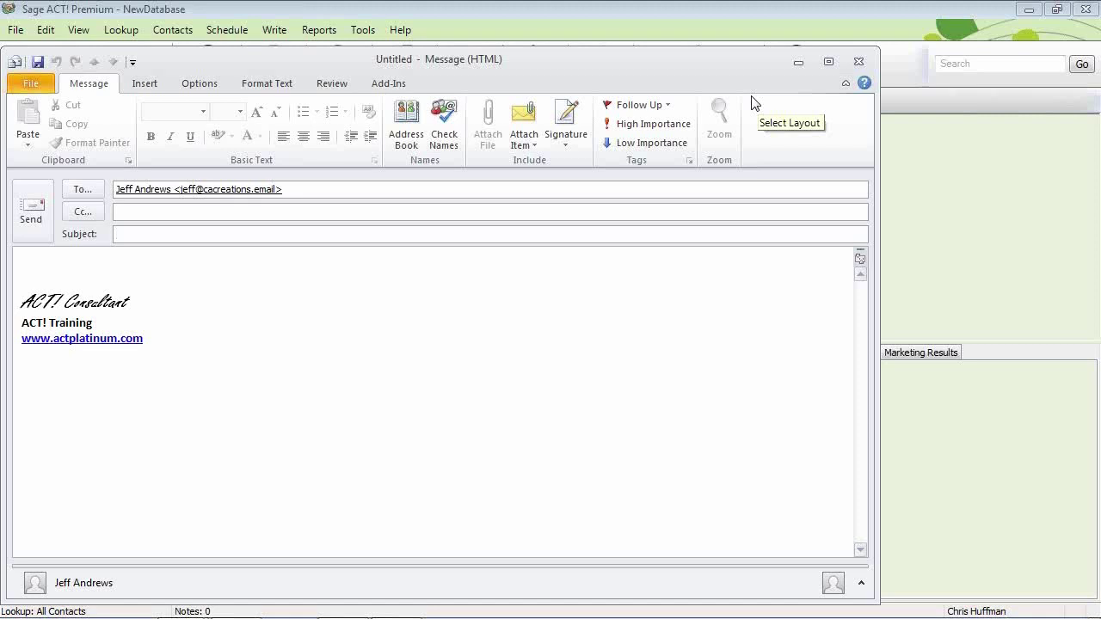
type("Our Latest Products")
left_click(30, 219)
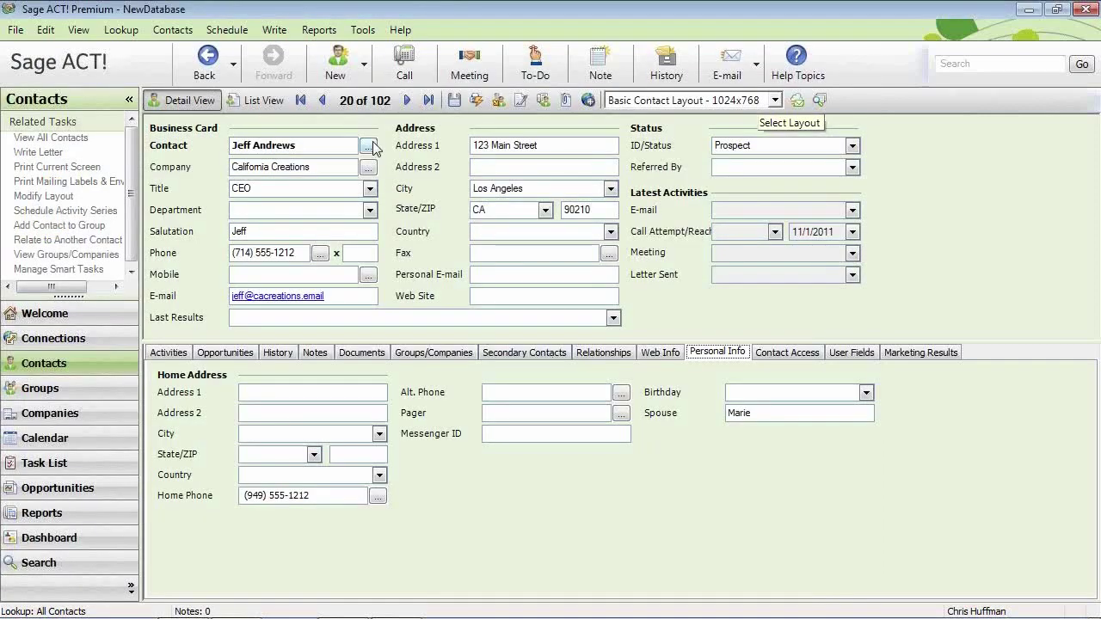
Step: Create a letter to the current contact and bring up the generated document in Word
left_click(274, 30)
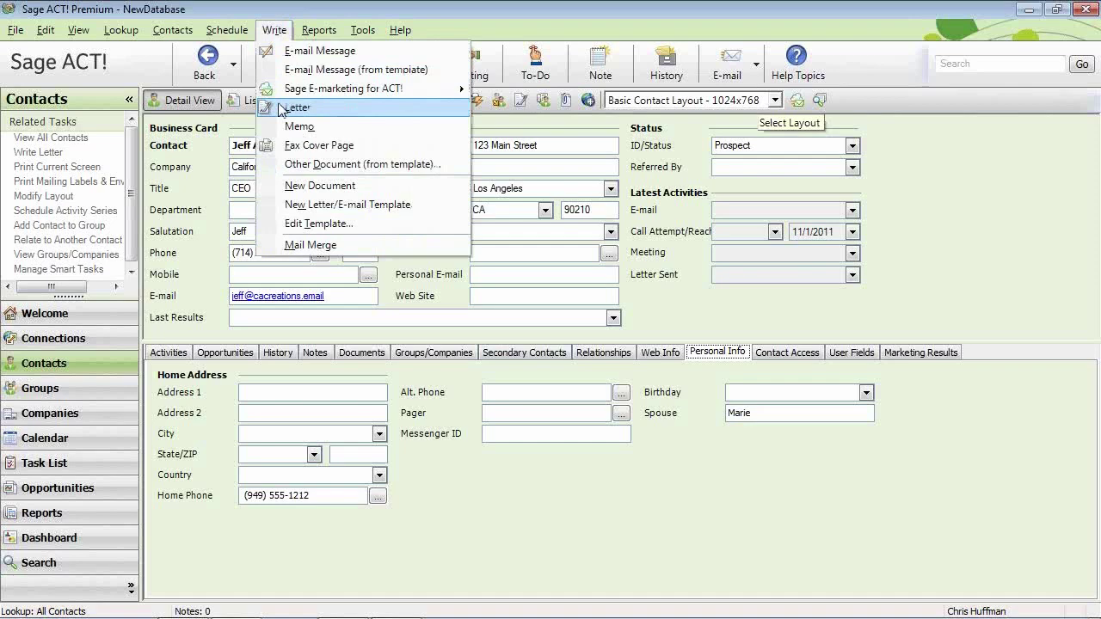
left_click(279, 108)
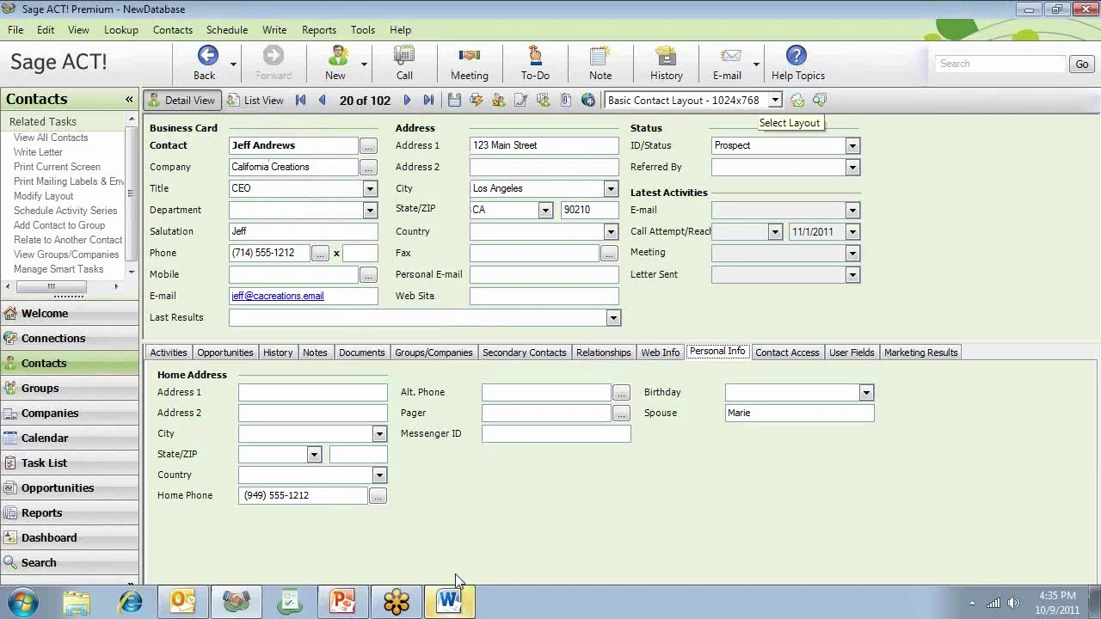
left_click(449, 602)
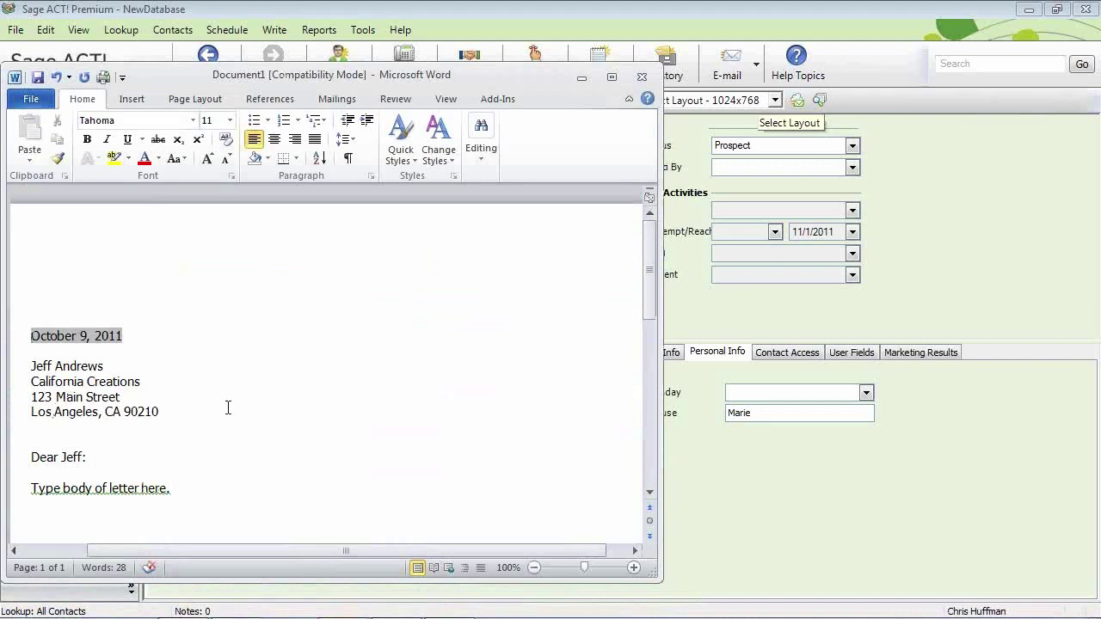
Step: Print the letter and record a history for the contact regarding "Initial Letter"
scroll(651, 240, "down", 1)
left_click(102, 78)
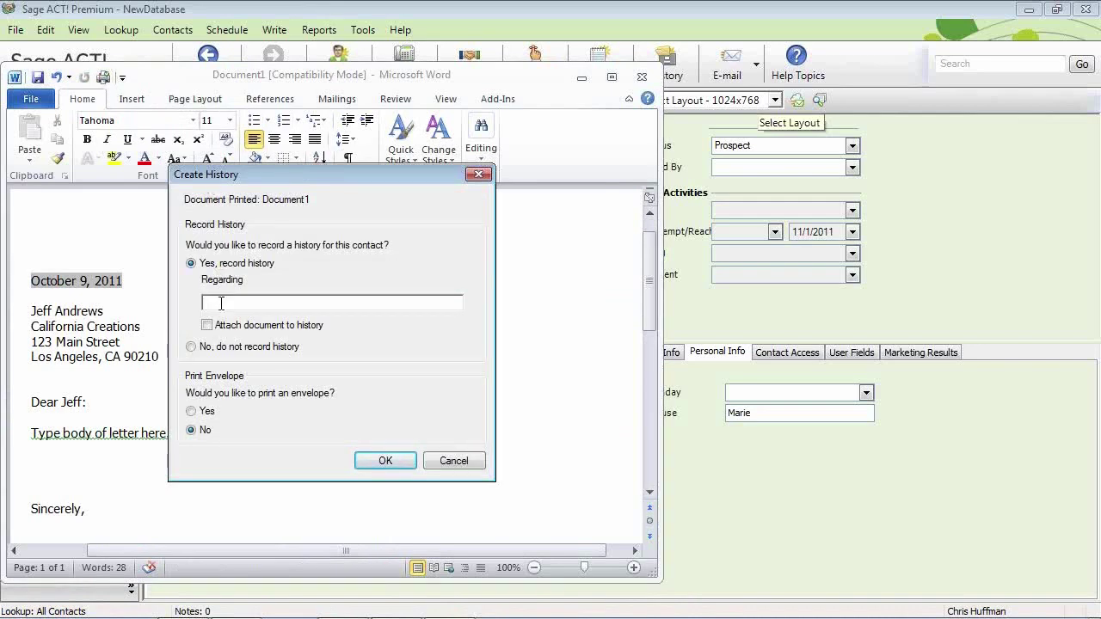
type("Initial Letter")
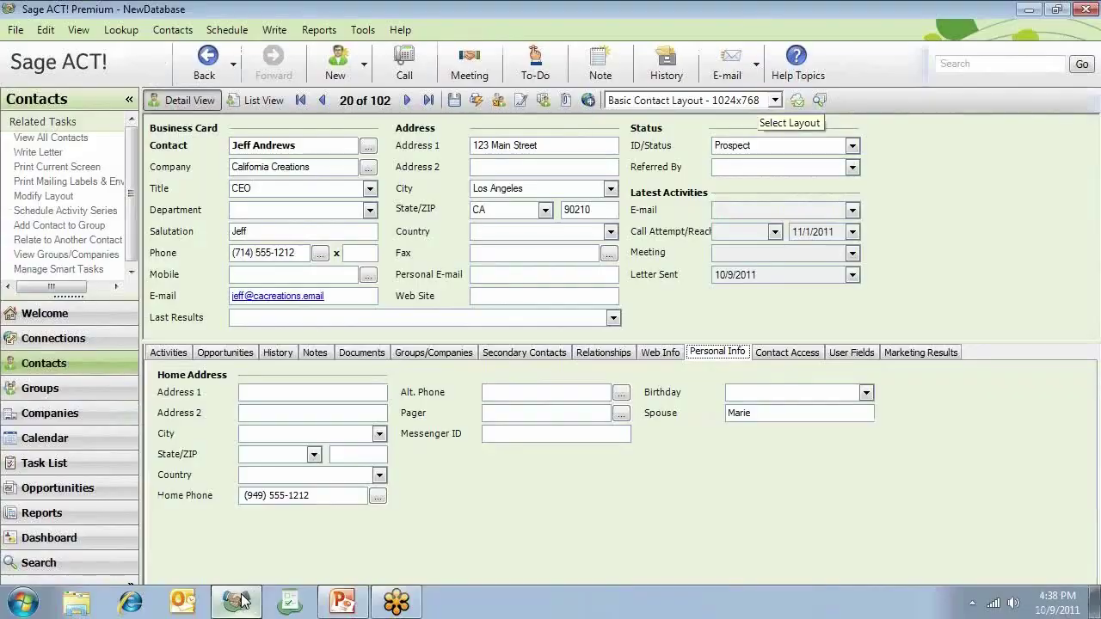
Step: Create a new group named "California Contacts"
left_click(47, 392)
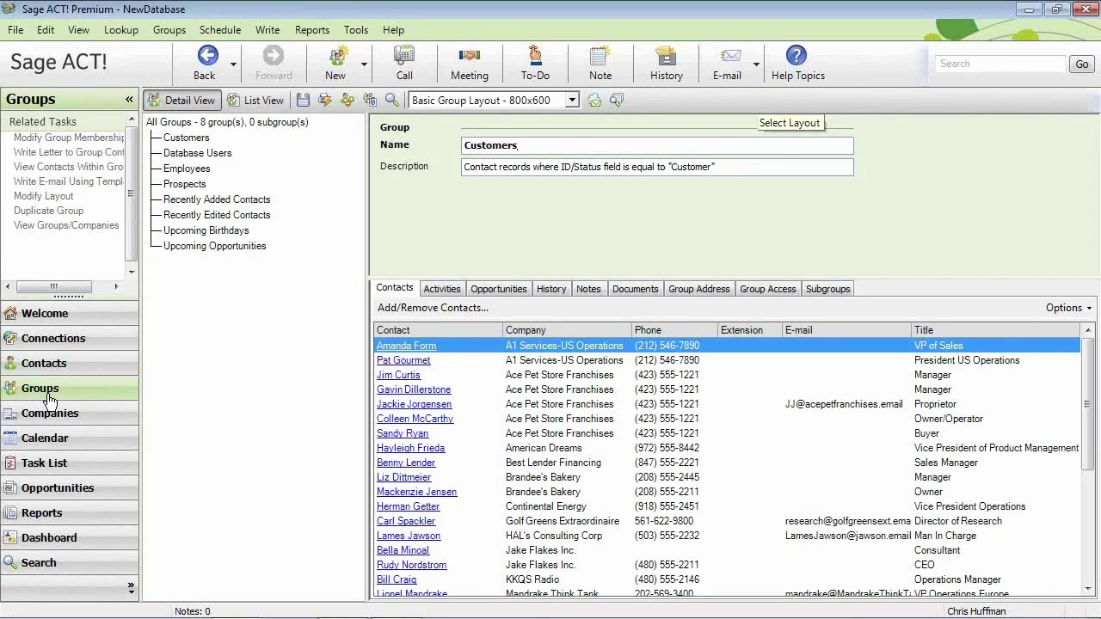
left_click(336, 75)
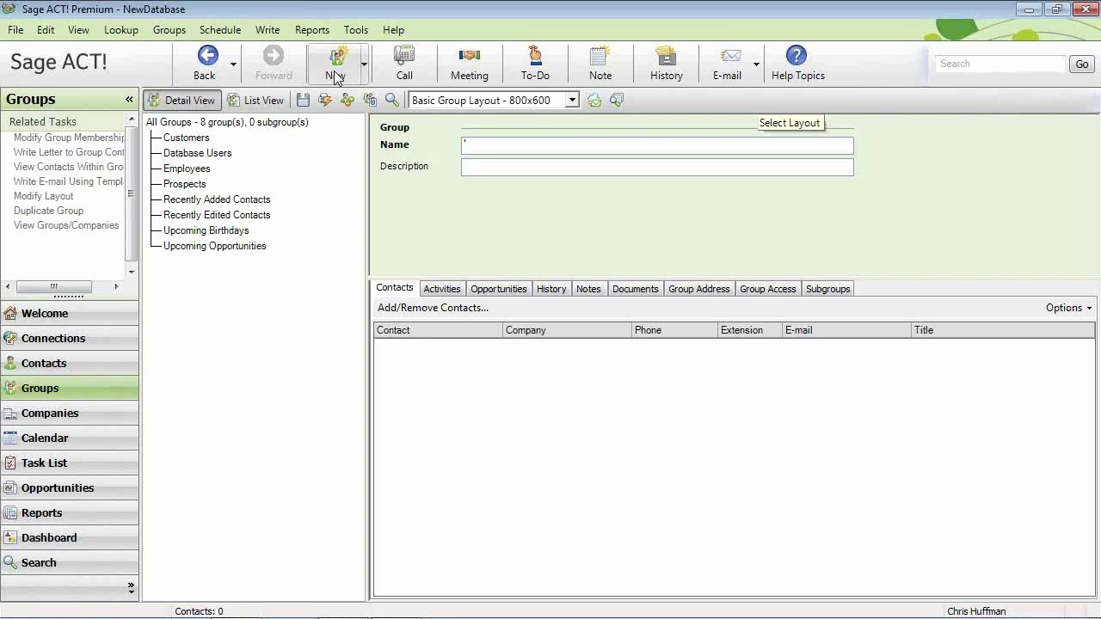
type("Call")
type("iforn")
type("i")
type("a ")
type("Conta")
type("cts")
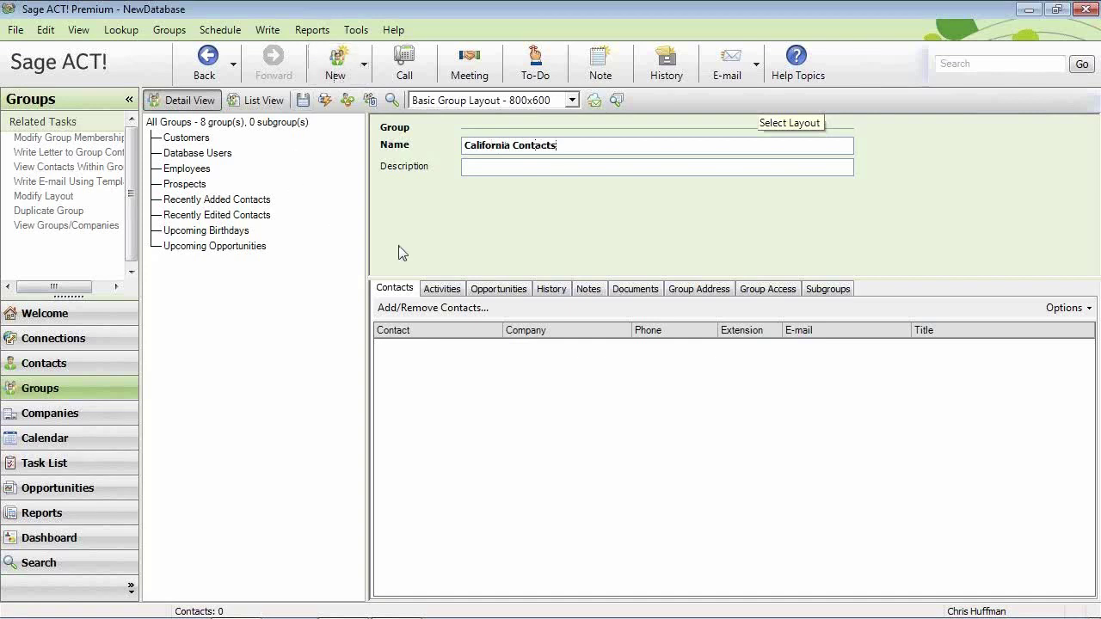
Step: Add a dynamic membership criterion to the California Contacts group: Contact type, State field, Equal To (=), value CA
left_click(428, 311)
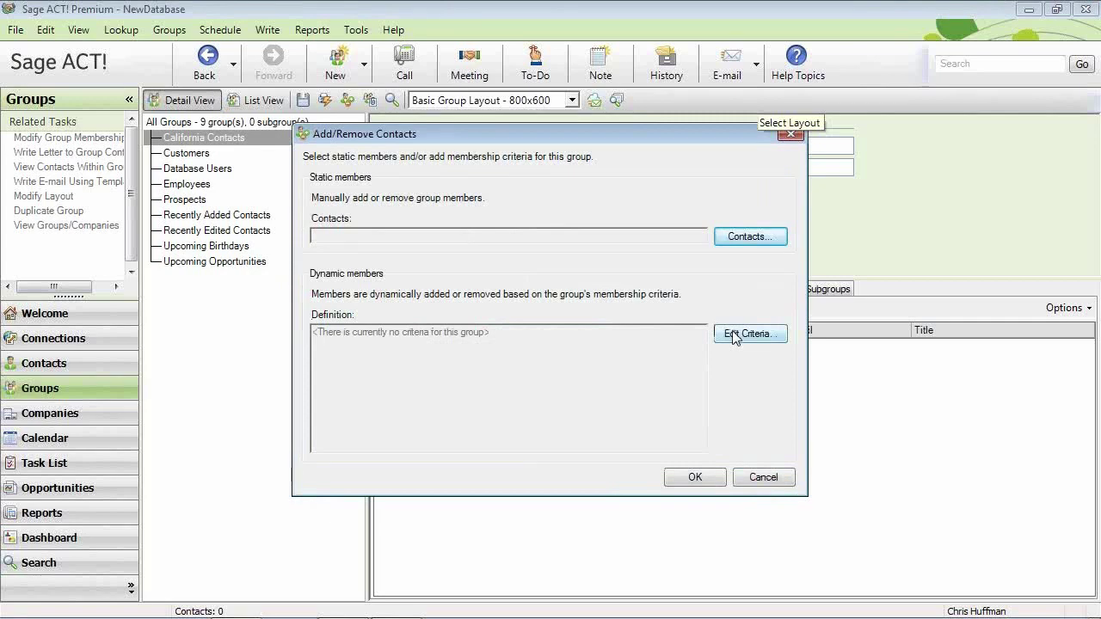
left_click(734, 336)
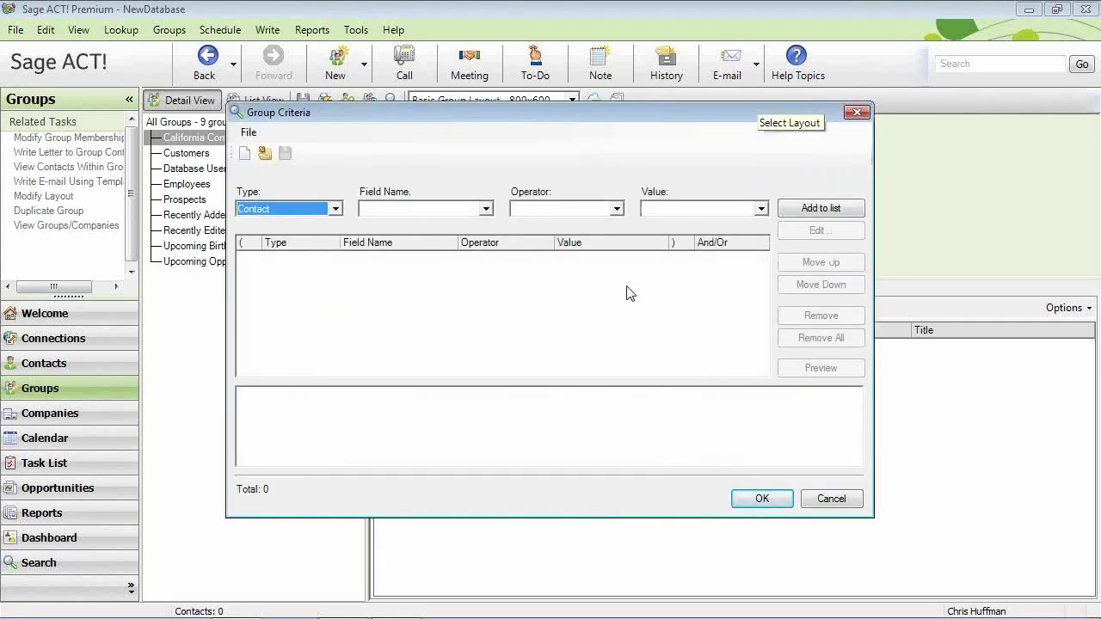
left_click(335, 209)
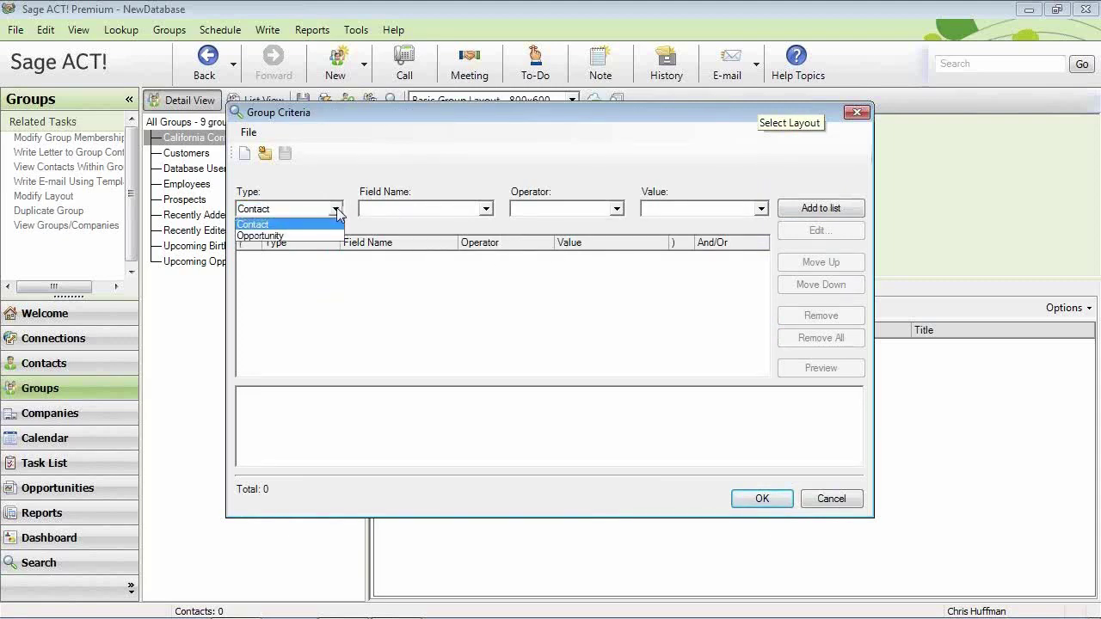
left_click(336, 211)
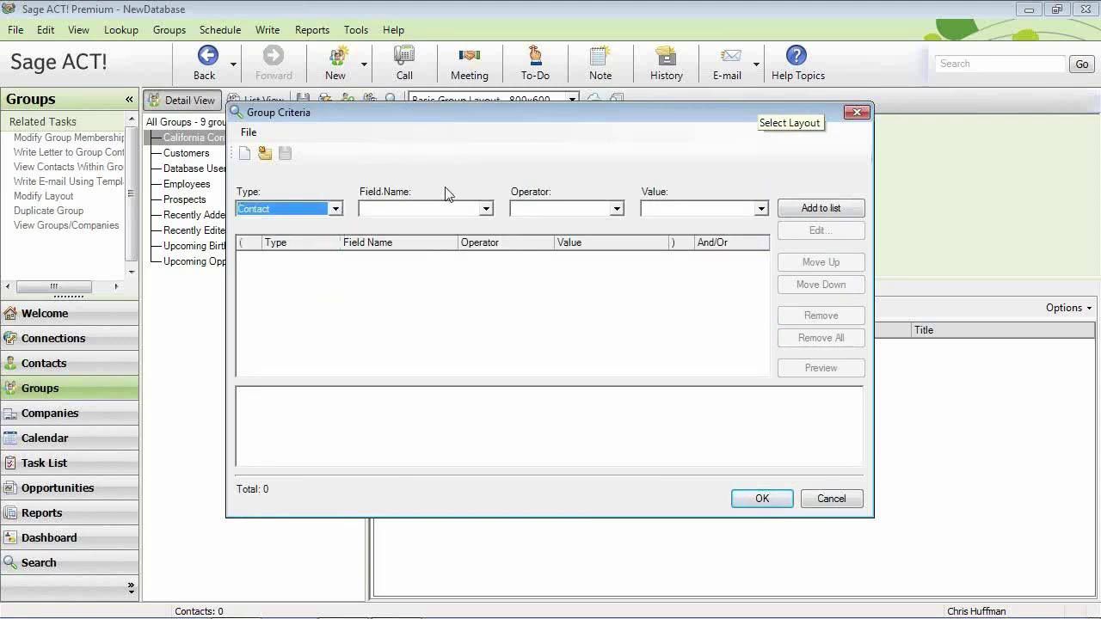
left_click(487, 211)
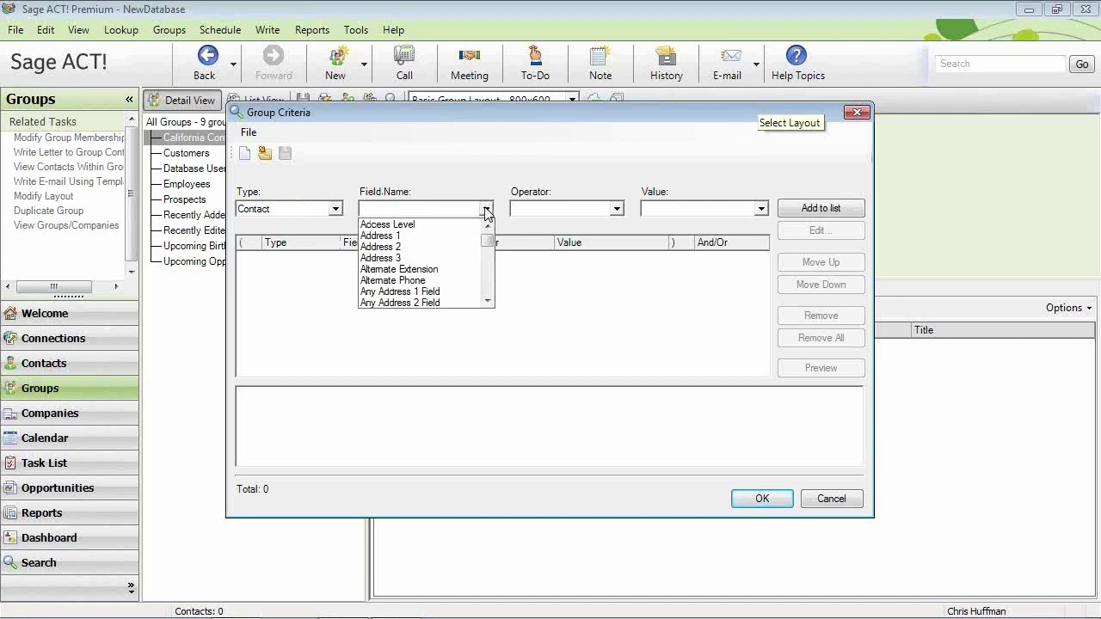
left_click_drag(487, 240, 487, 280)
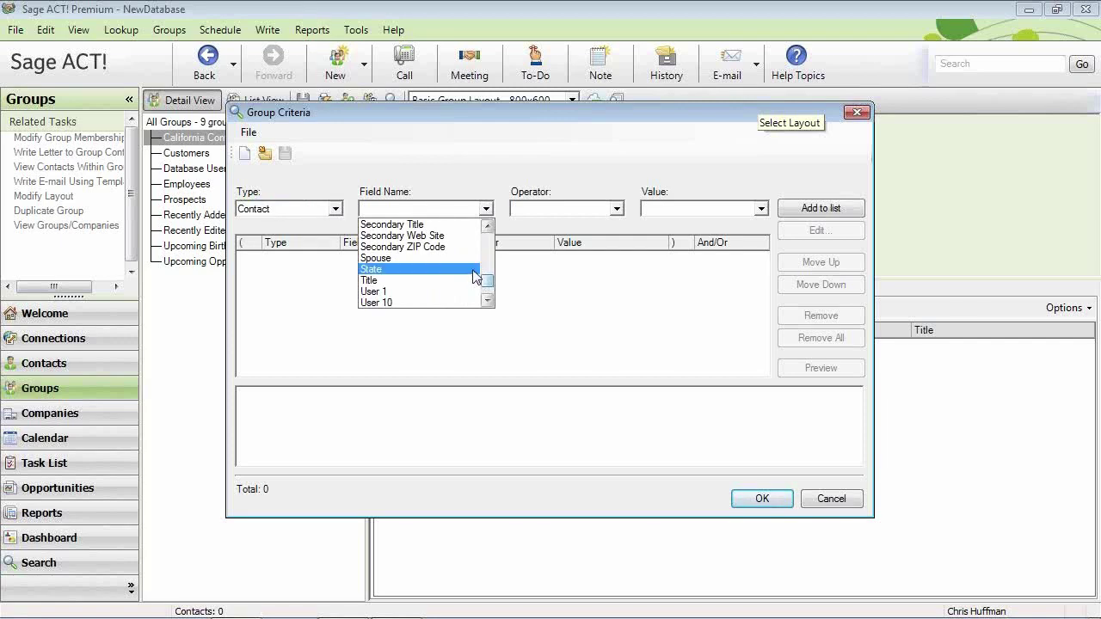
left_click(473, 270)
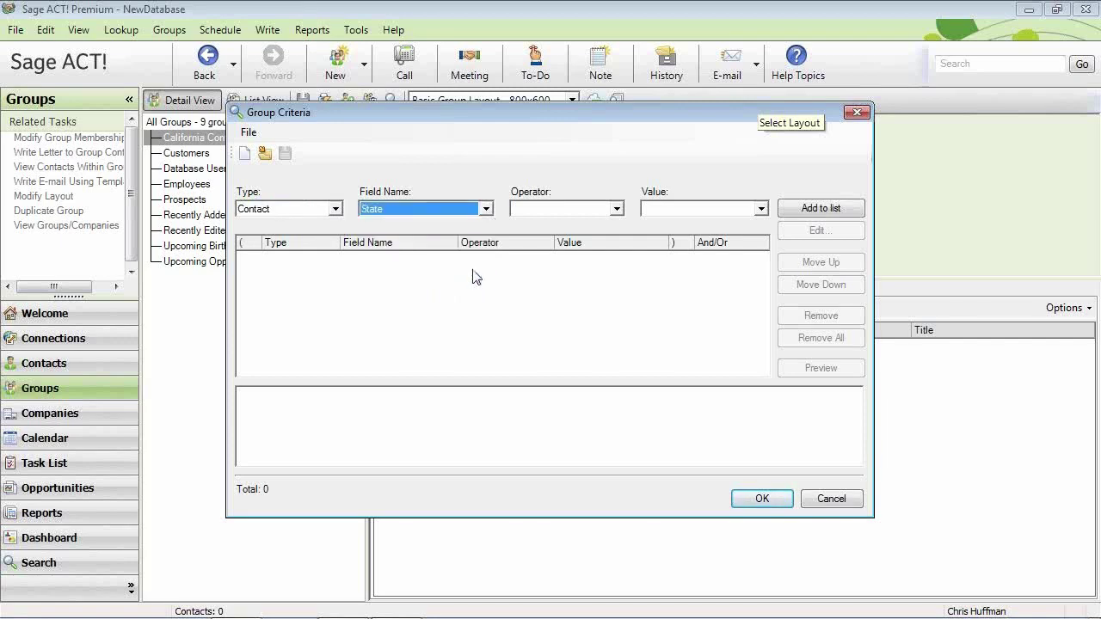
left_click(617, 210)
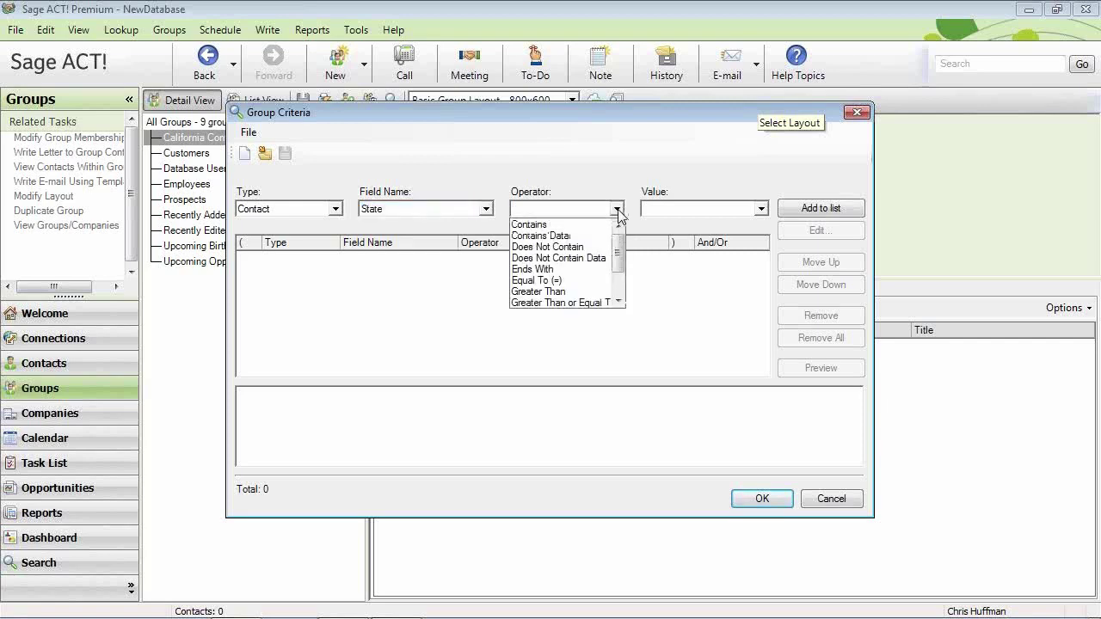
left_click(588, 280)
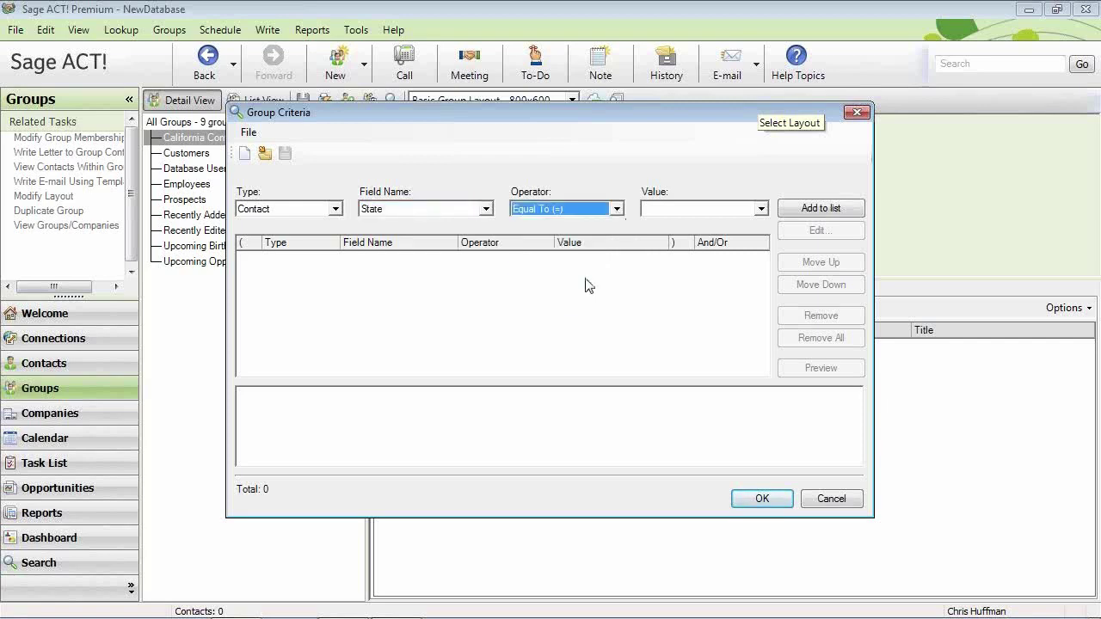
left_click(760, 209)
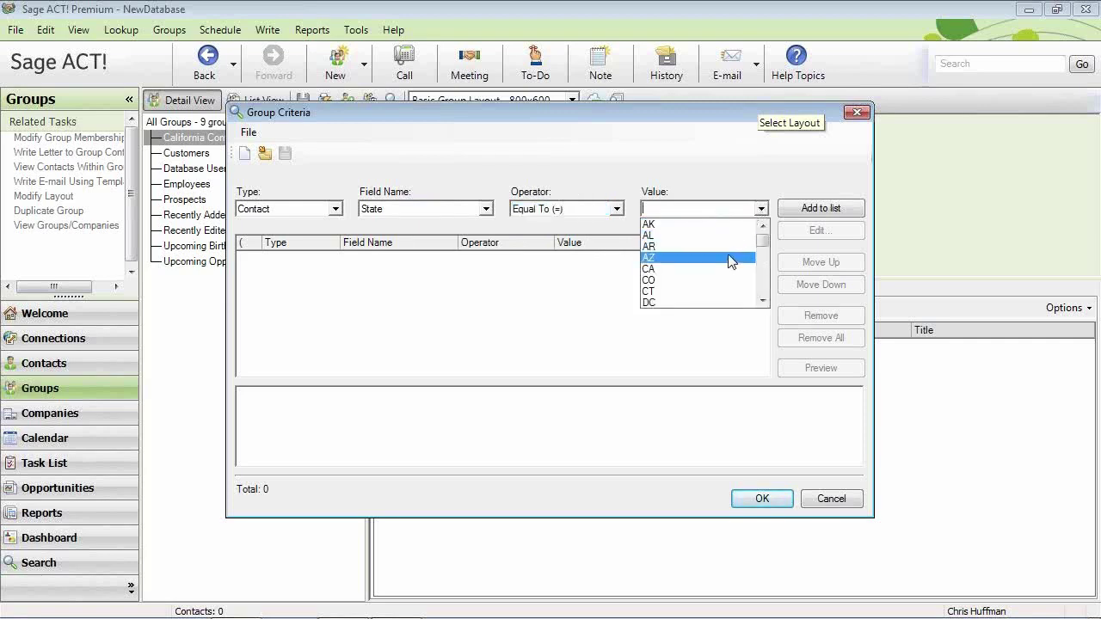
left_click(725, 269)
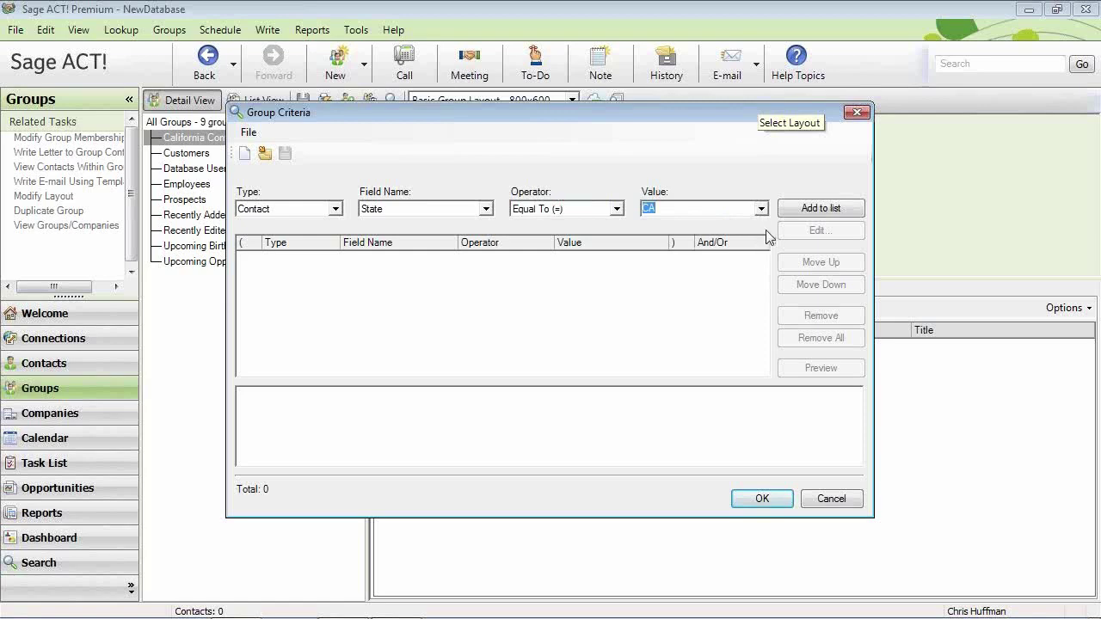
left_click(795, 209)
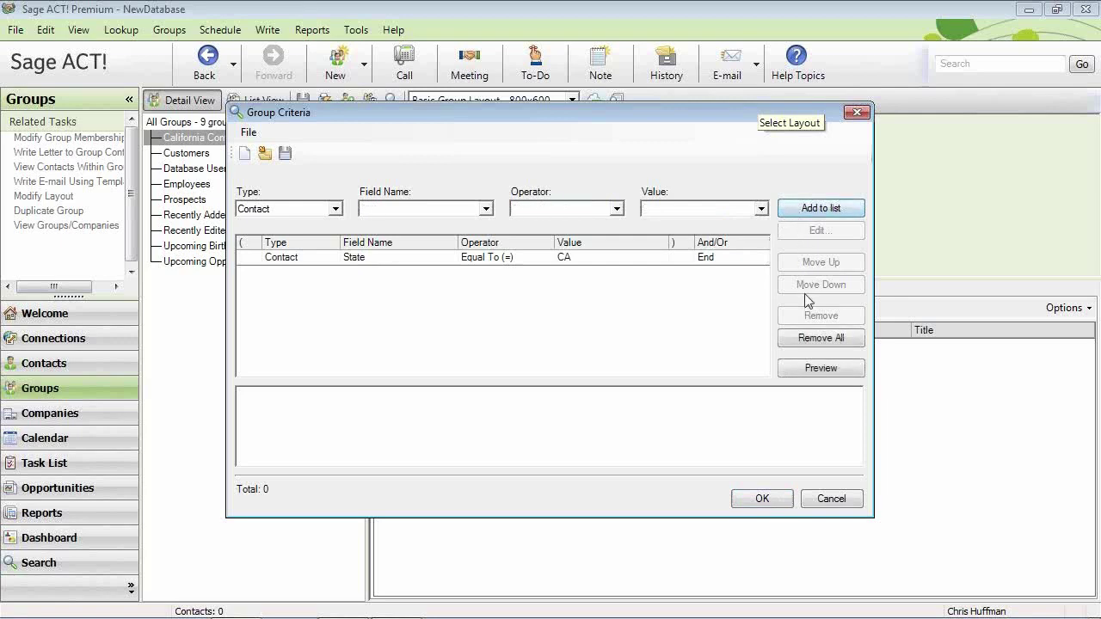
Step: Preview the contacts matching the group criteria and apply the criteria to the group's membership
left_click(812, 370)
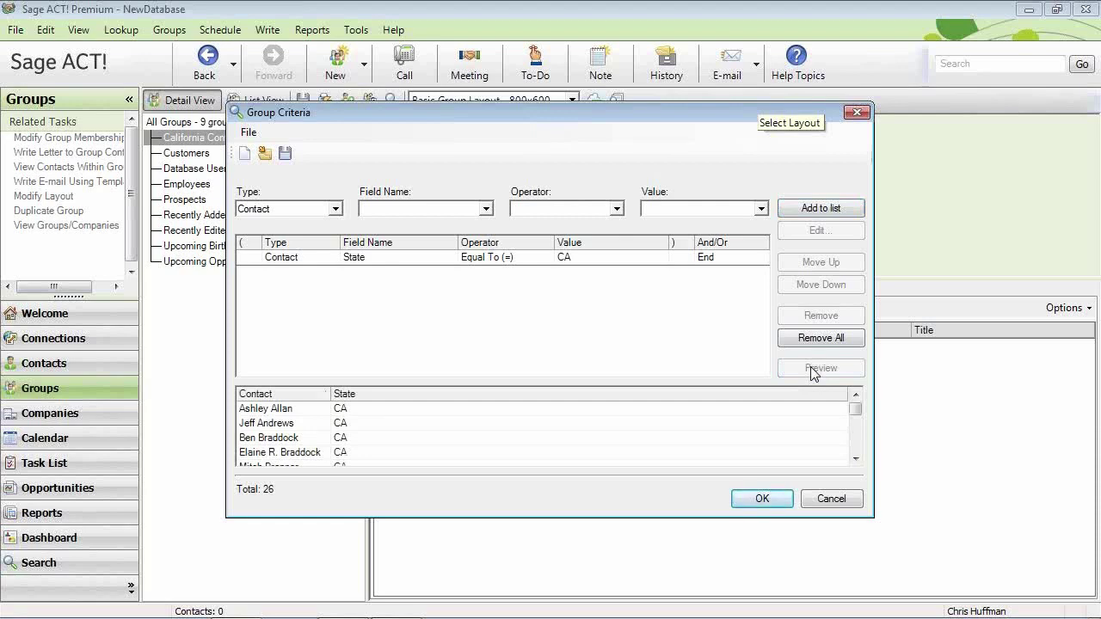
left_click(762, 498)
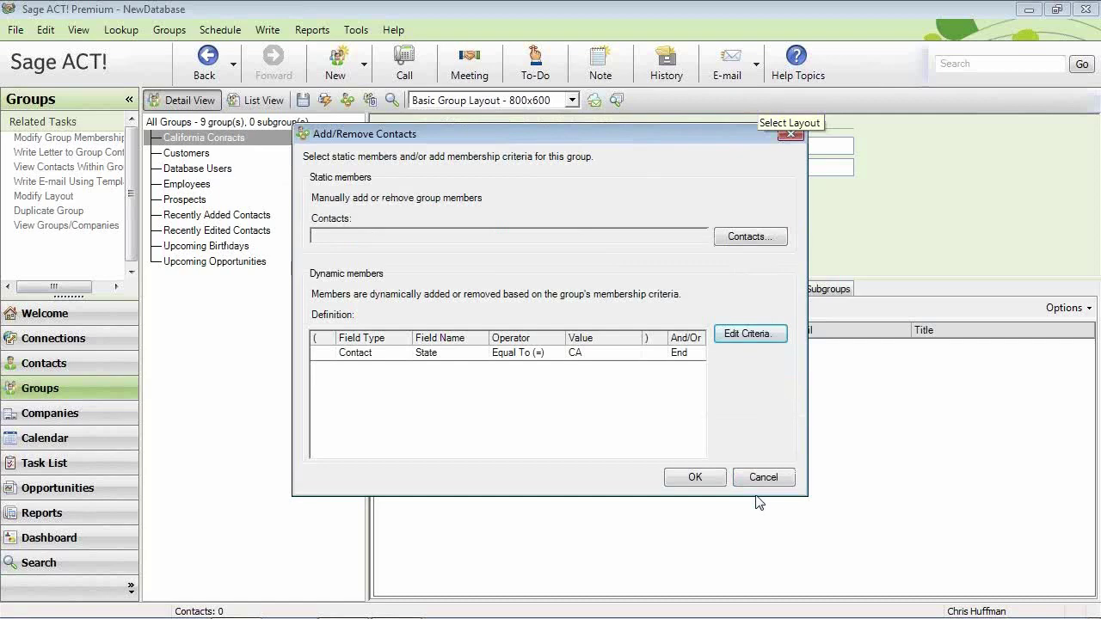
left_click(695, 477)
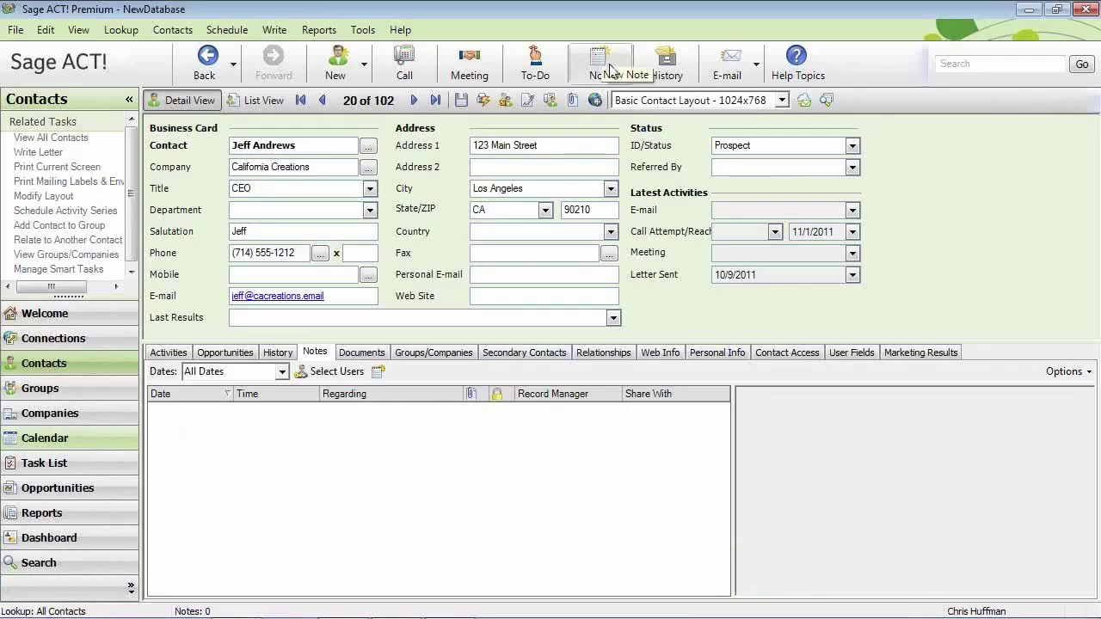
Step: Insert a note with the details "Important information." on the current contact's record and save it
left_click(616, 74)
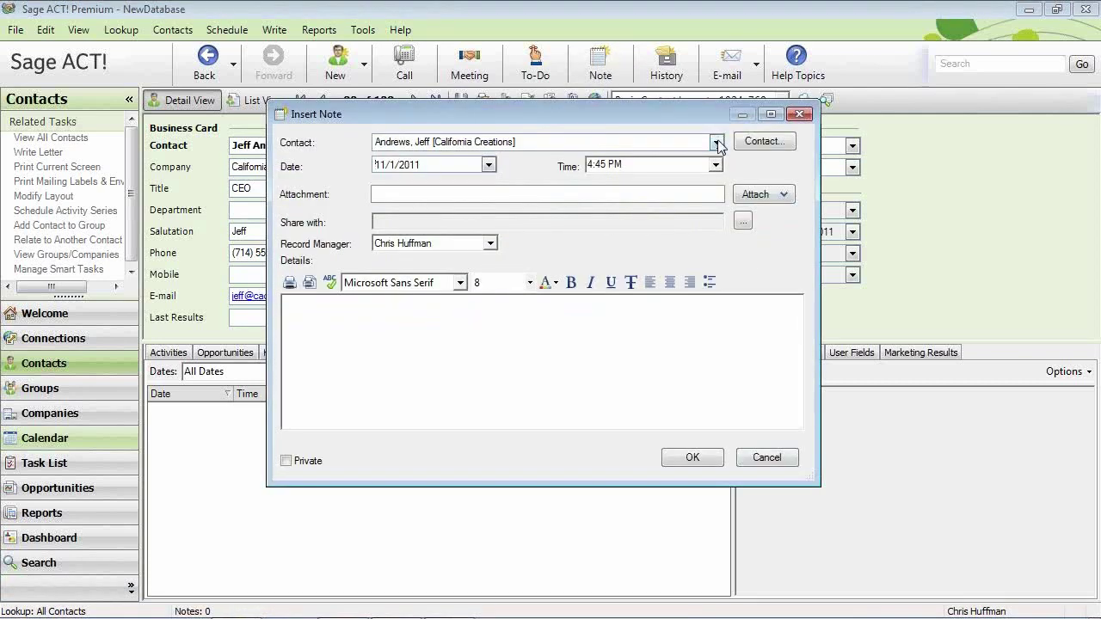
left_click(716, 143)
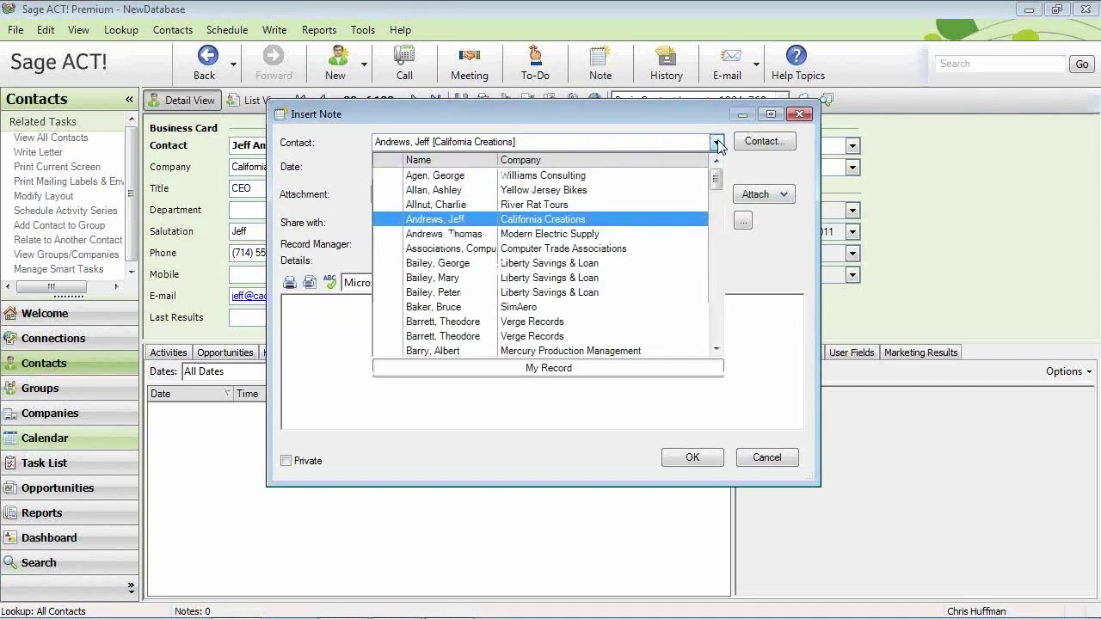
left_click(715, 143)
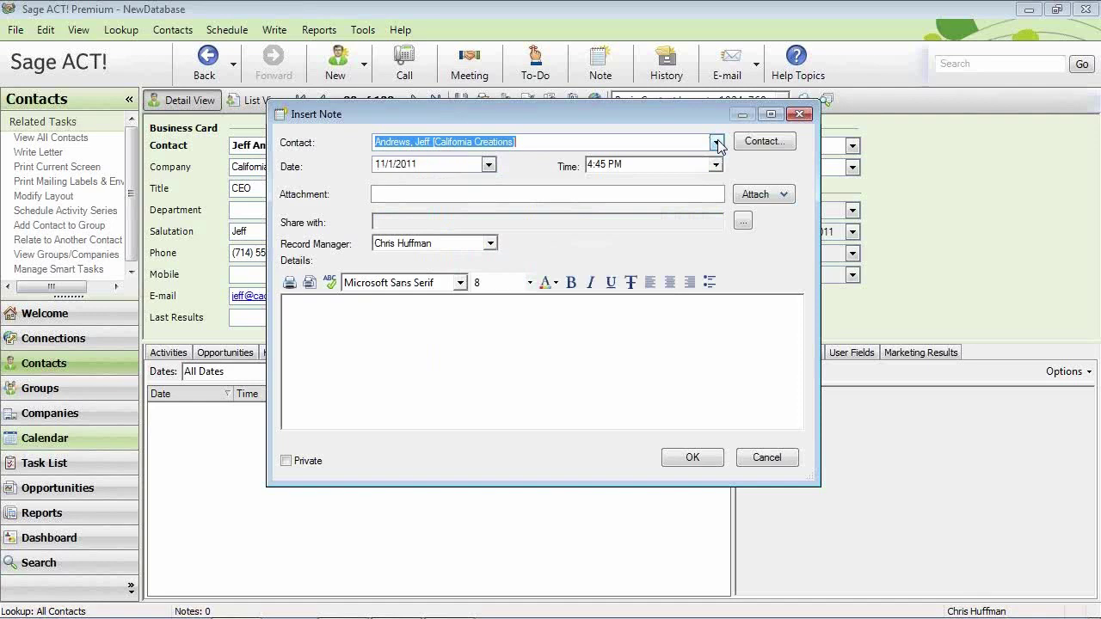
left_click(420, 312)
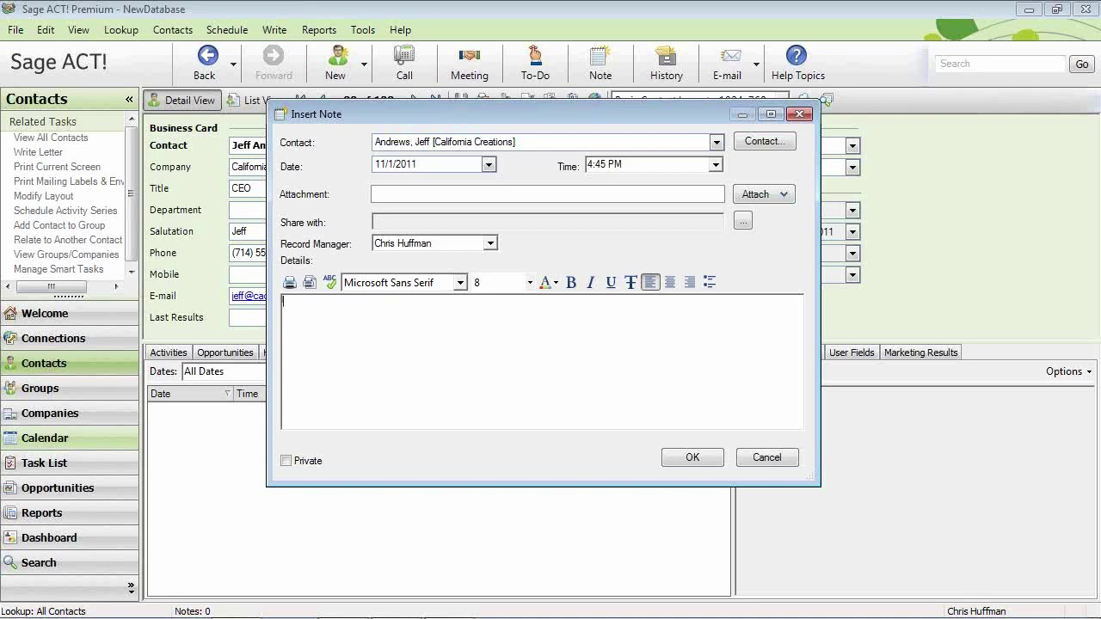
type("Important information.")
left_click(696, 459)
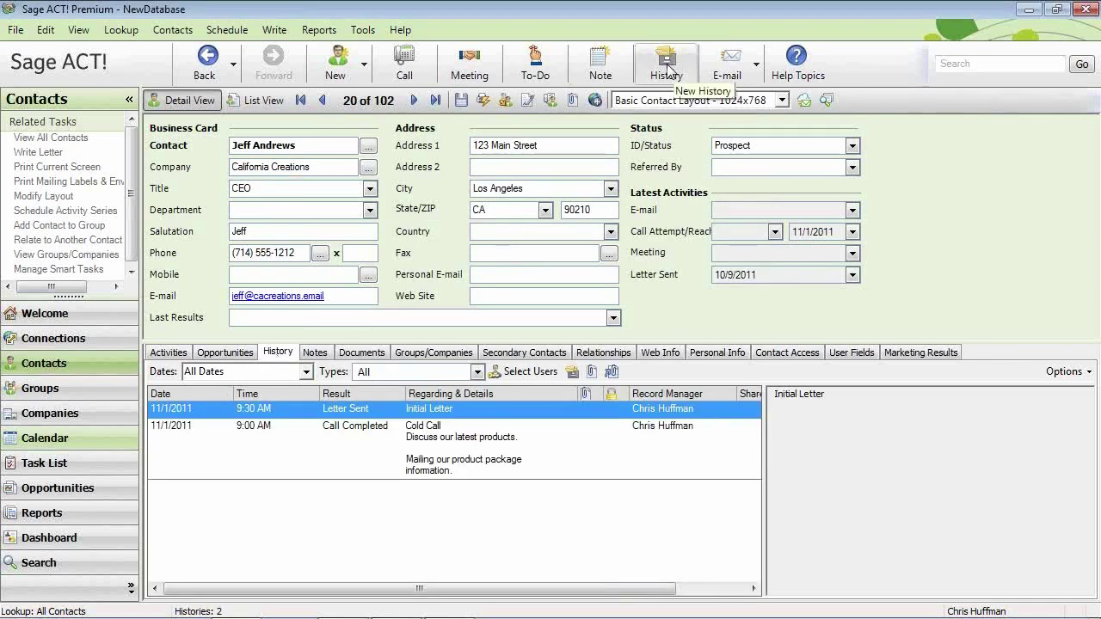
Step: Start a new history entry for a completed call with the current contact, dated 11/2/2011 at 10:00 AM, lasting 15 minutes
left_click(668, 70)
left_click(390, 129)
left_click(391, 138)
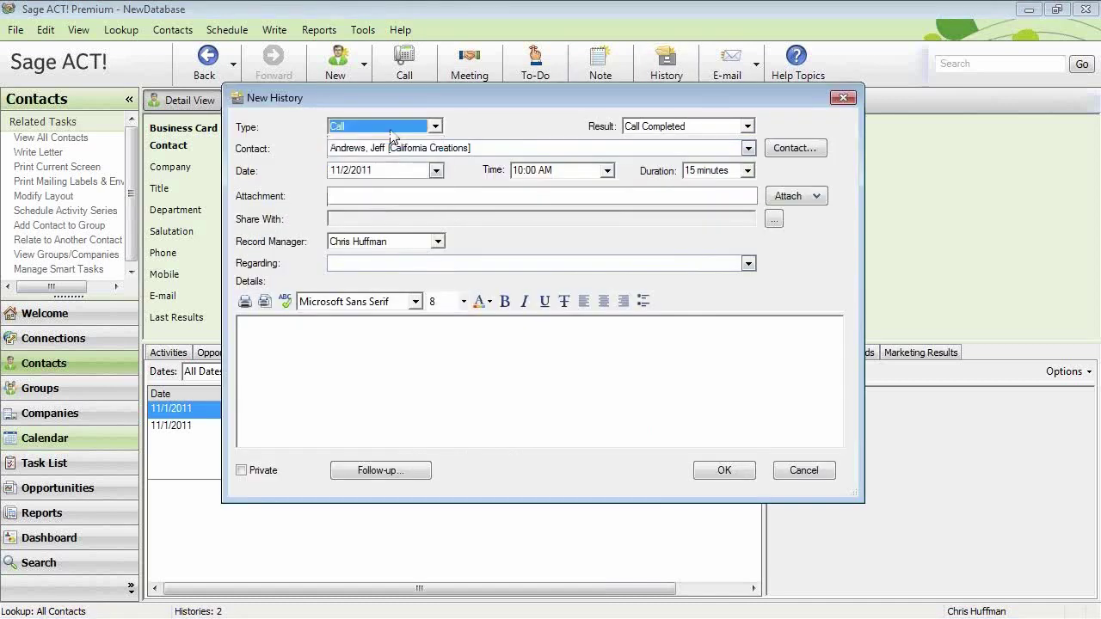
key("Tab")
key("Tab")
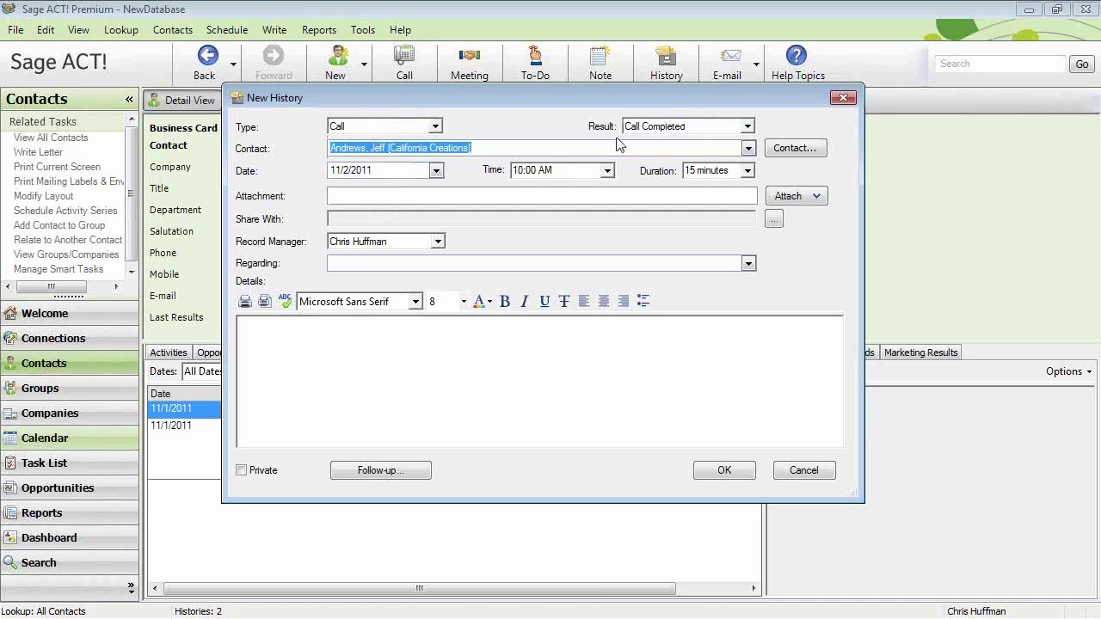
left_click(748, 150)
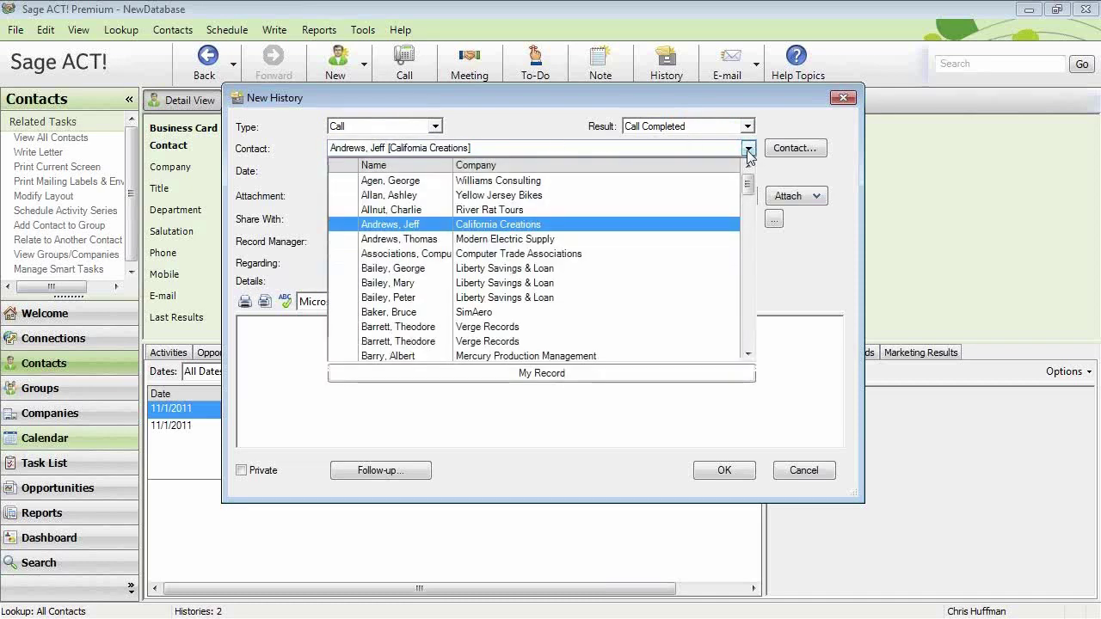
left_click(748, 149)
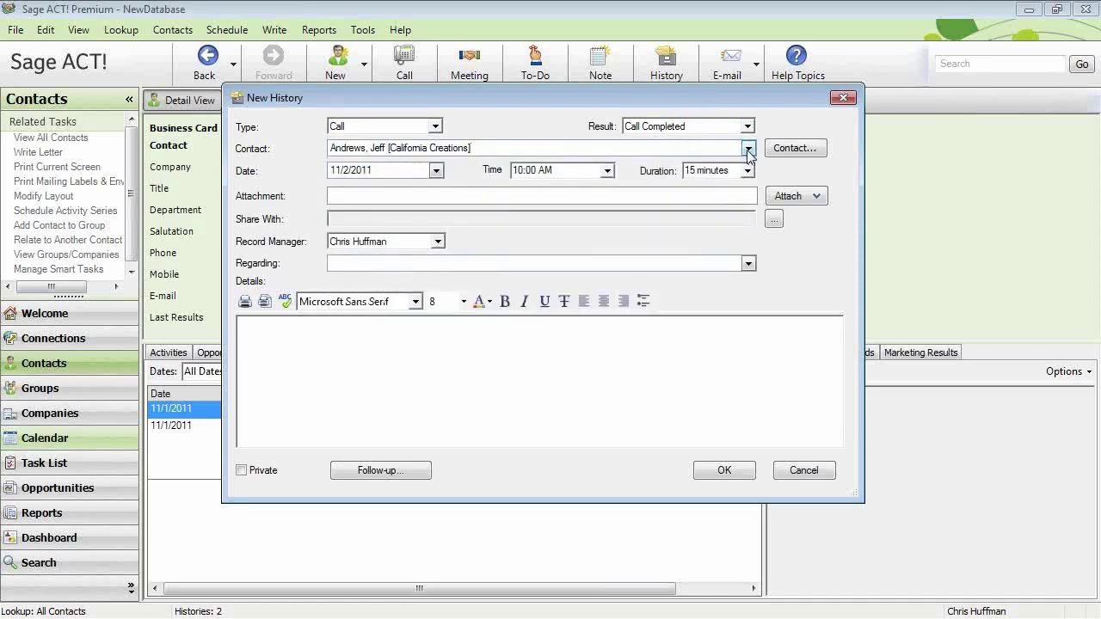
key("Tab")
key("Tab")
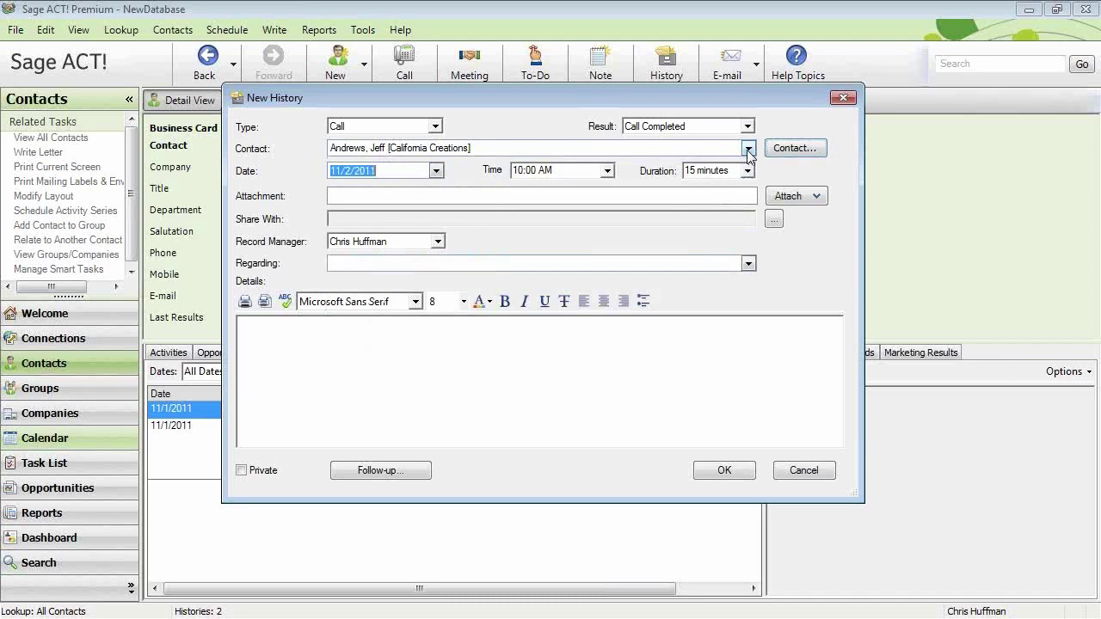
key("Tab")
key("Tab")
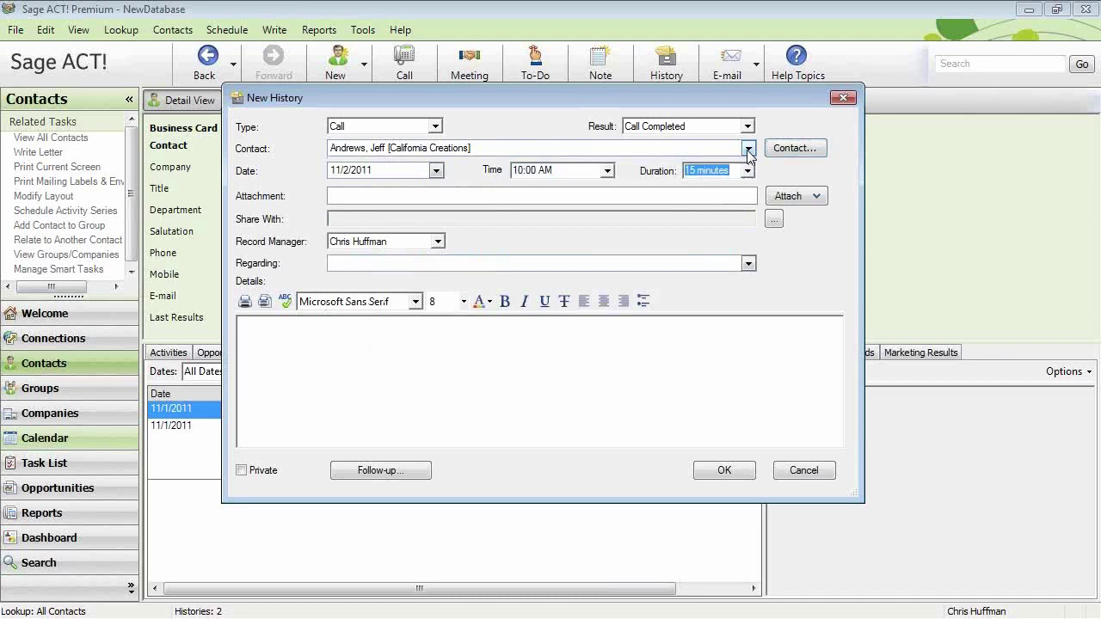
Step: Set the history entry's regarding text to "Follow-up", enter the details "Still interested in our products." and save the entry
key("Tab")
key("Tab")
key("Tab")
key("Tab")
key("Tab")
key("Tab")
type("F")
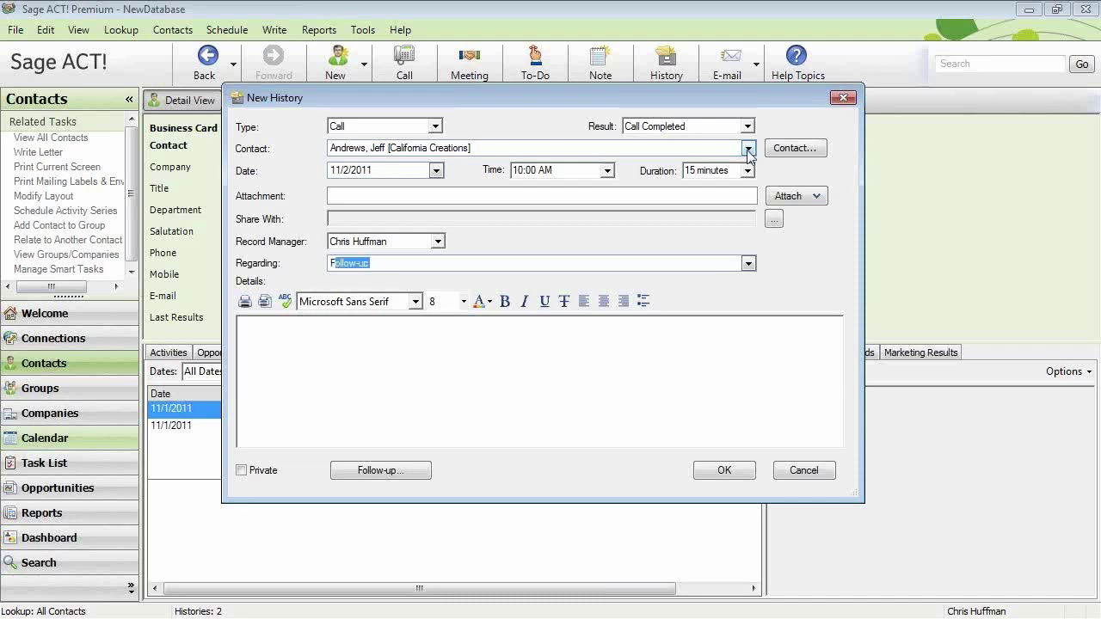
key("Tab")
type("Still interested:")
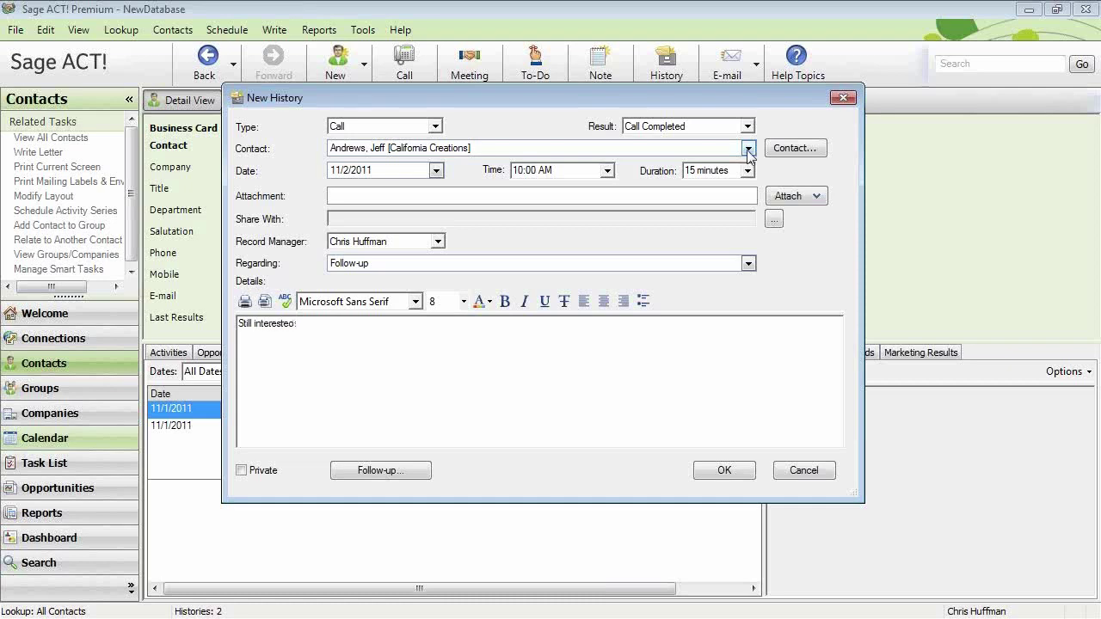
type(" in our products.")
left_click(724, 470)
Step: Attach the file Proposal_CACreations.docx from the Proposals folder to the current contact's documents
left_click(358, 356)
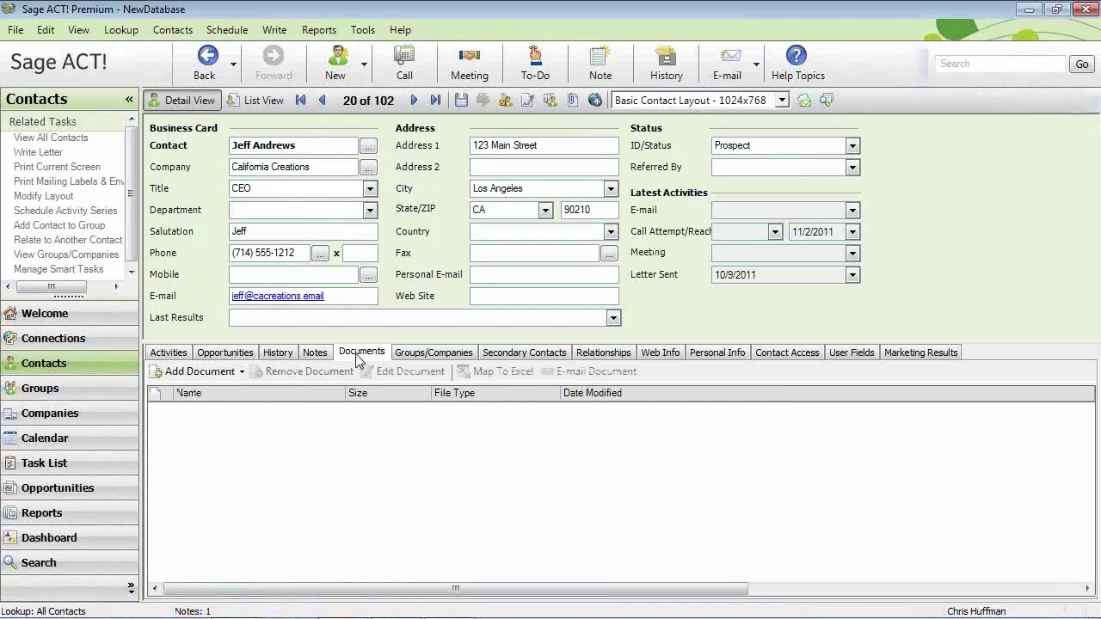
left_click(220, 375)
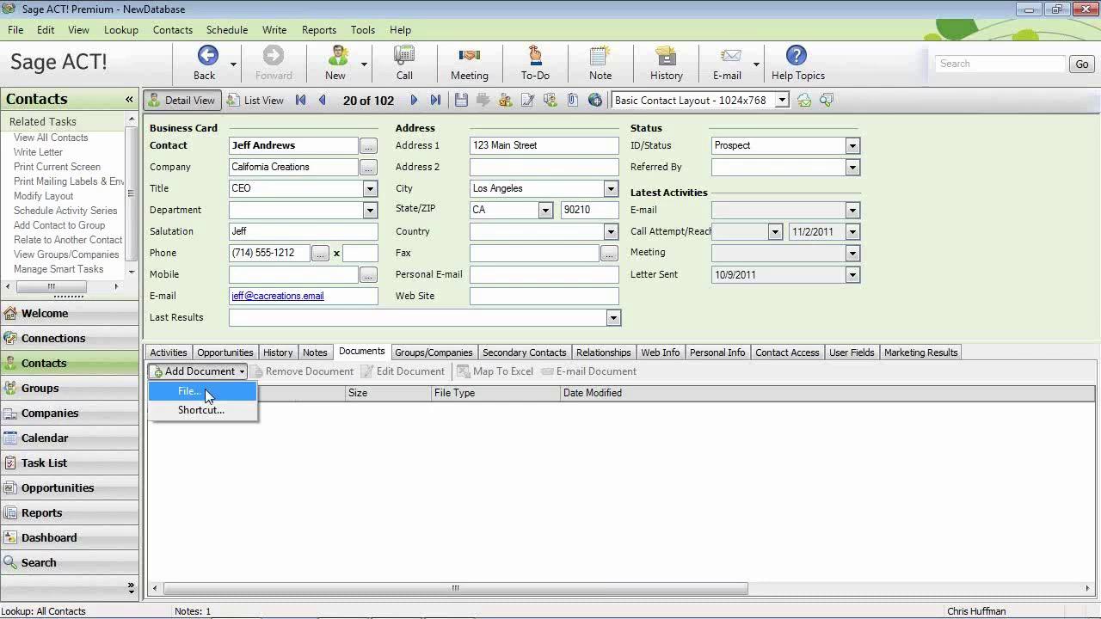
left_click(207, 394)
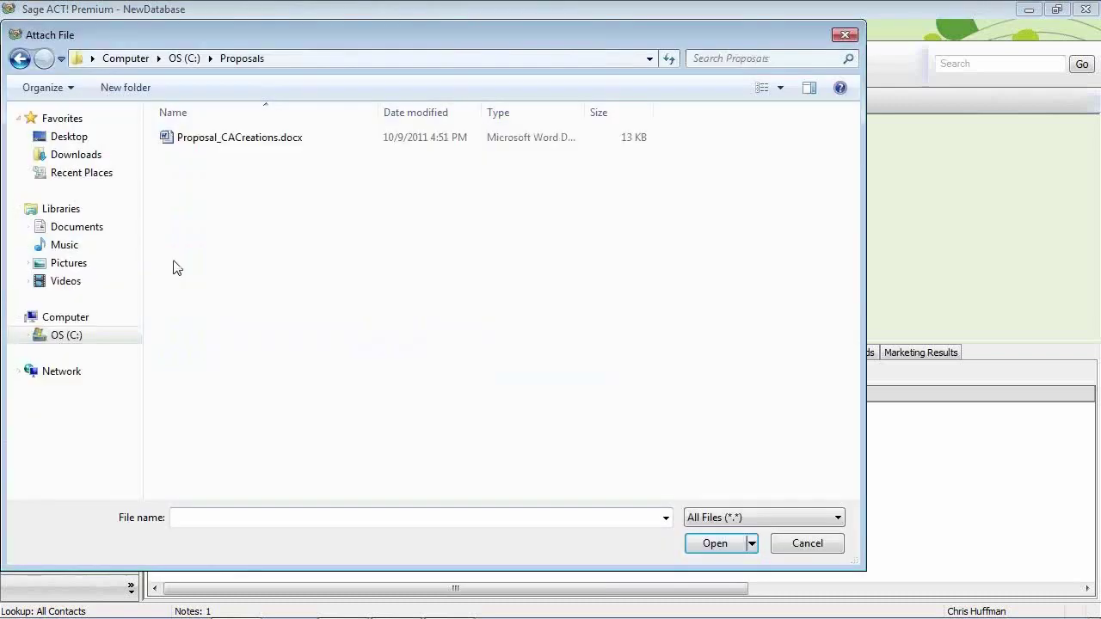
left_click(168, 142)
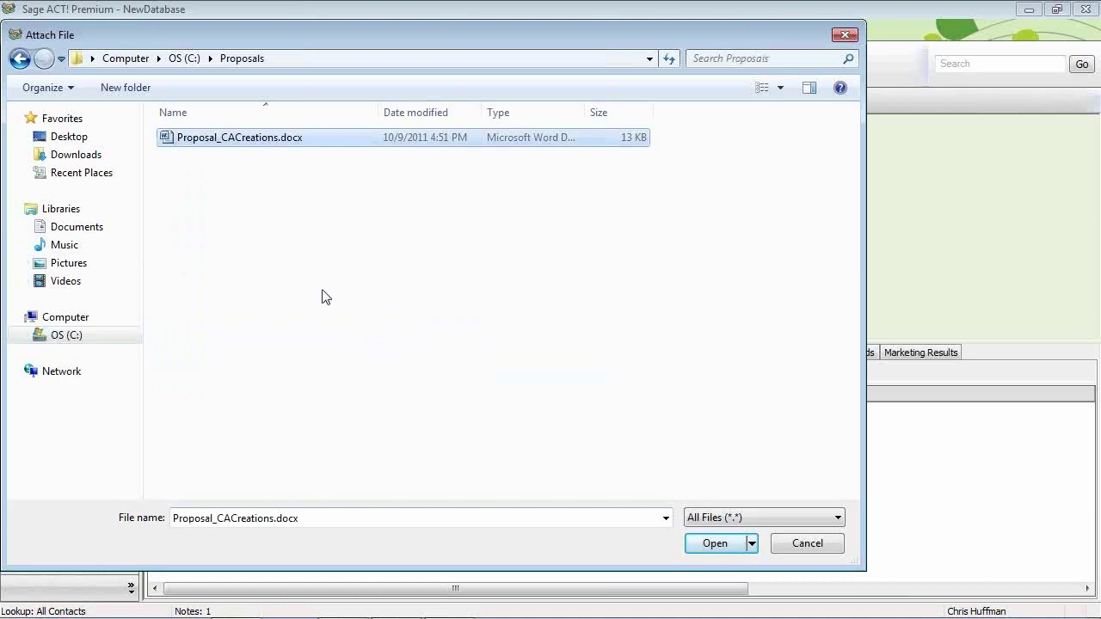
left_click(721, 547)
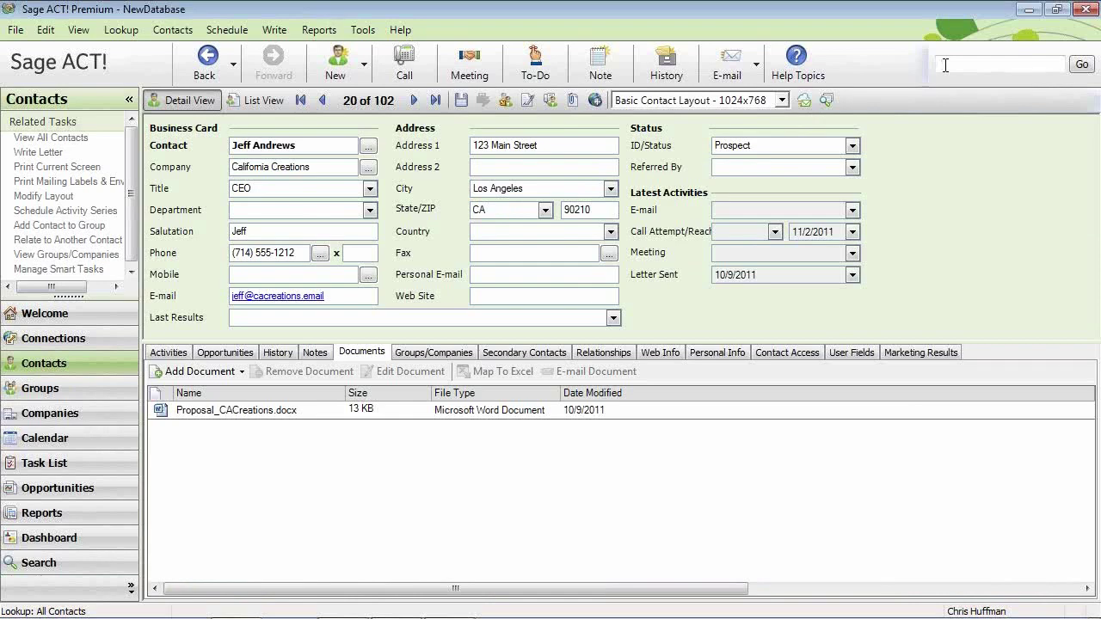
Step: Search the whole database for "New", view the contact whose title is New Accounts, and return to the search results
left_click(945, 65)
type("New")
left_click(1081, 64)
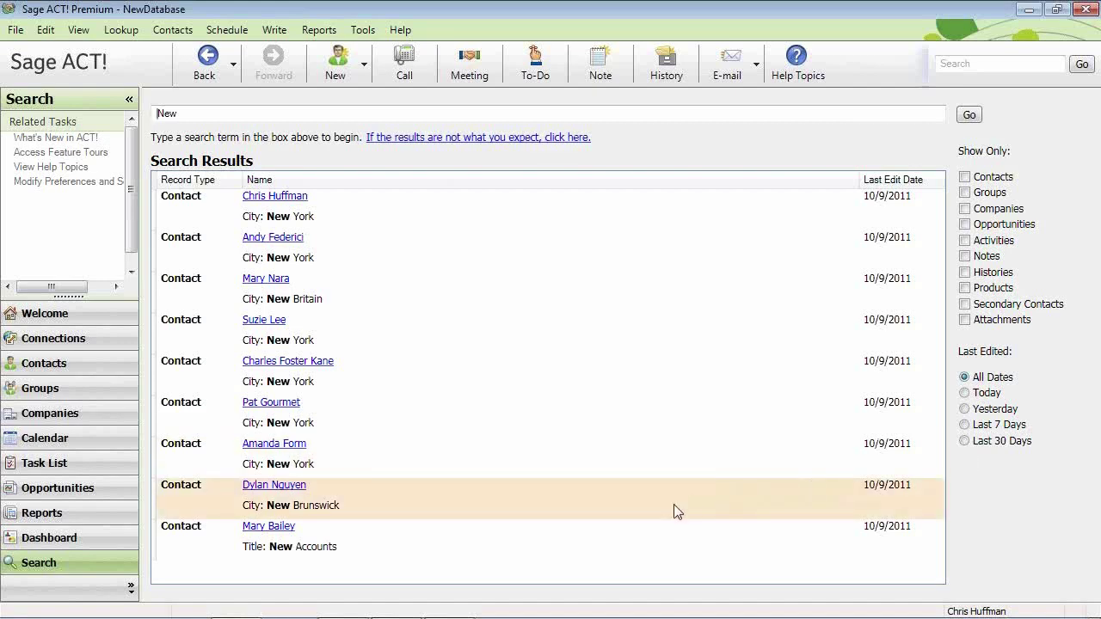
left_click(268, 527)
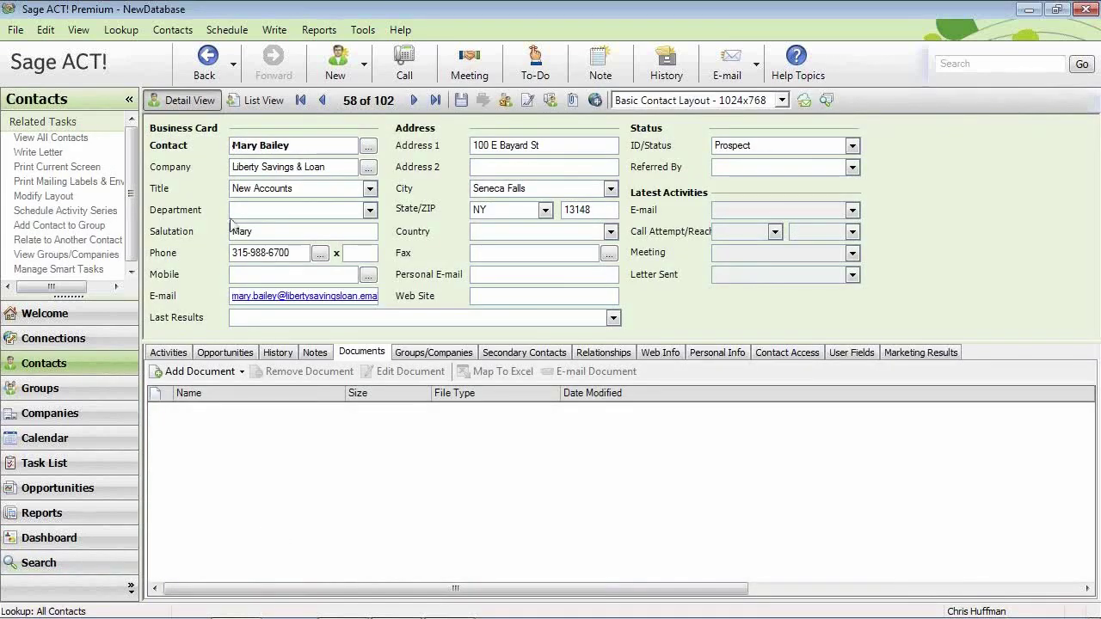
left_click(207, 78)
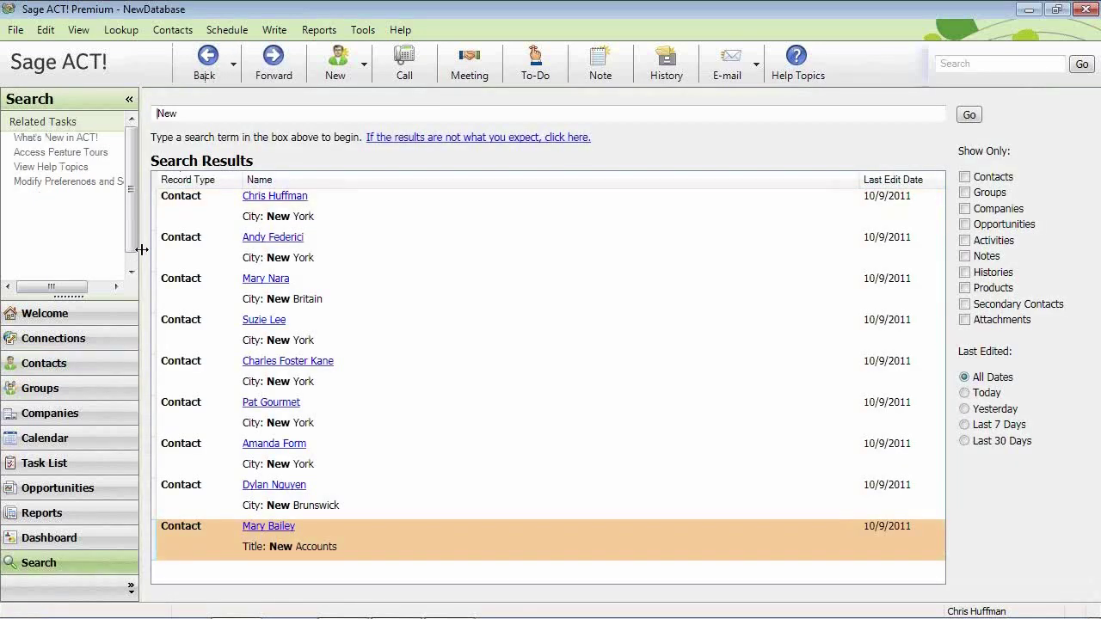
Step: Look up the contacts whose E-mail field does not contain data, replacing the current lookup
left_click(58, 368)
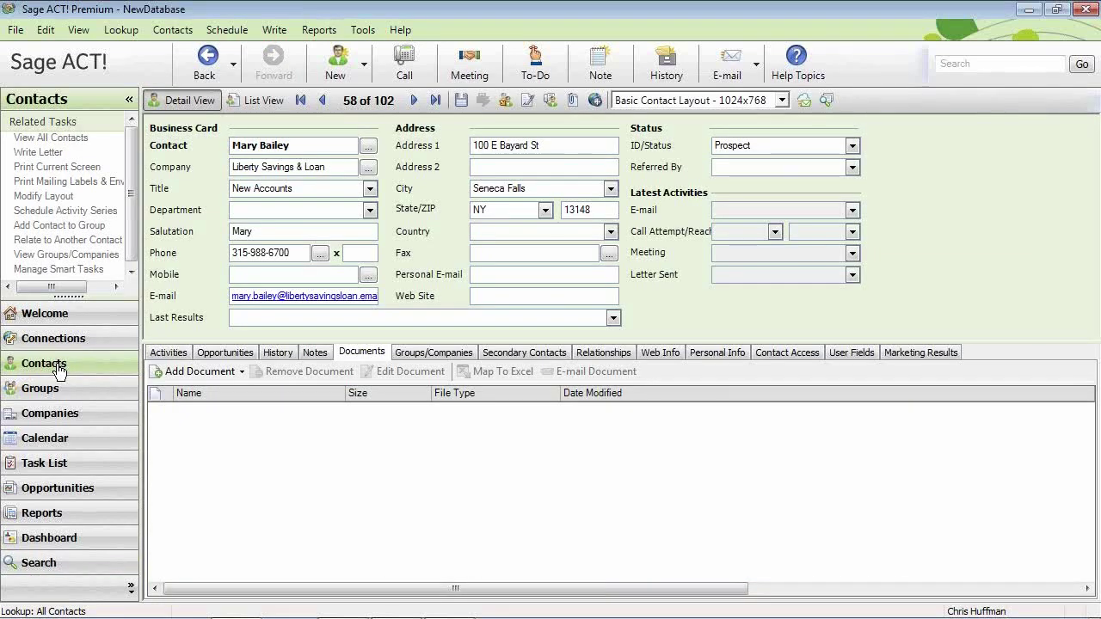
left_click(121, 30)
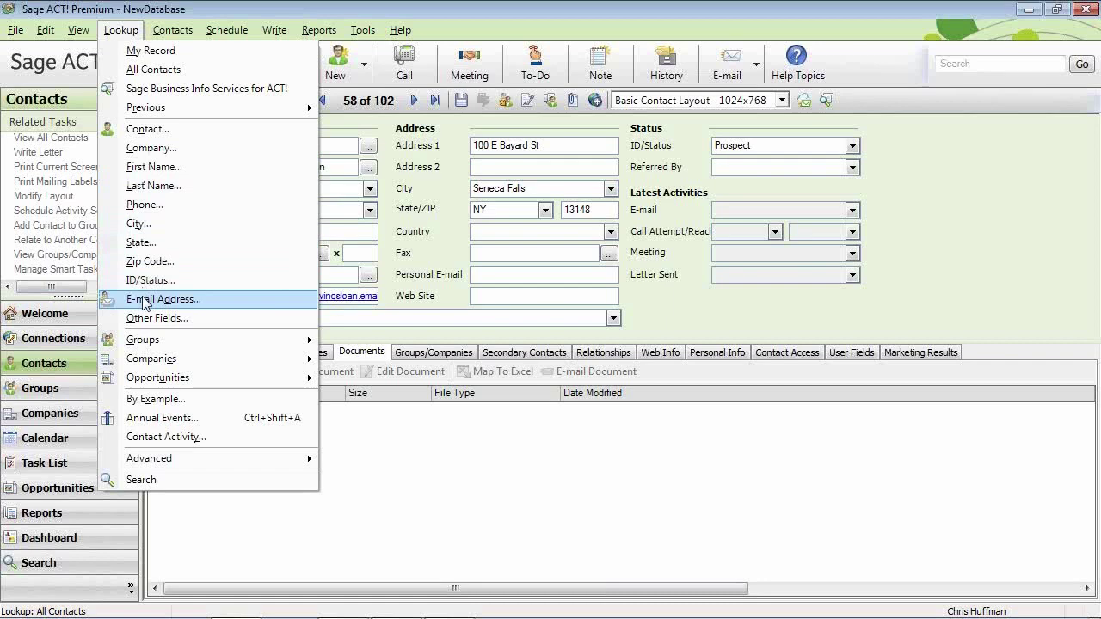
left_click(145, 301)
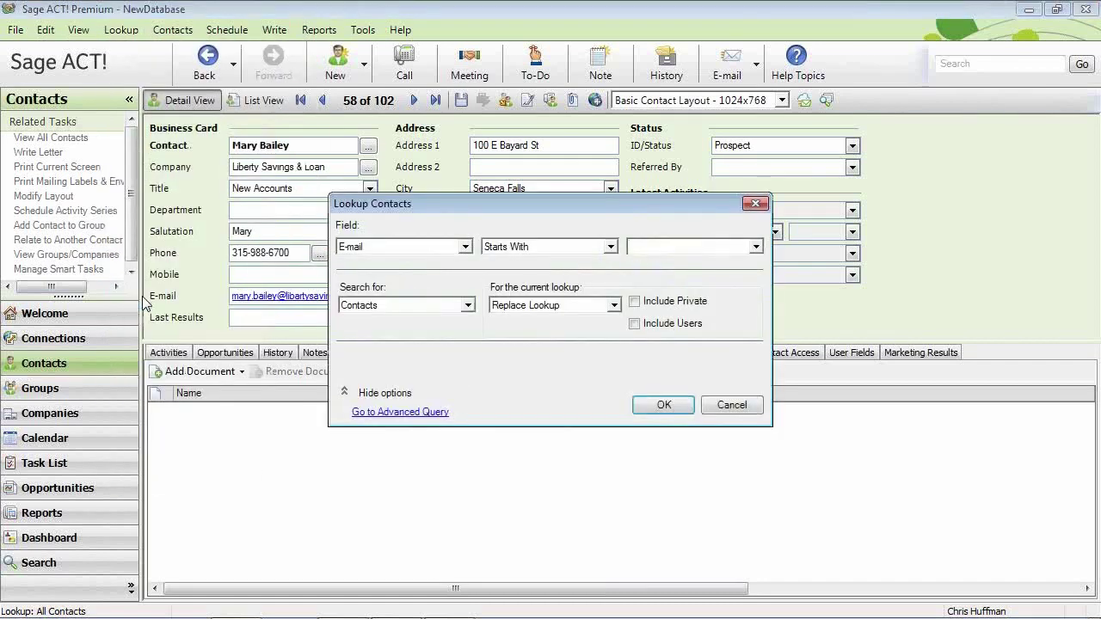
left_click(612, 248)
left_click(600, 300)
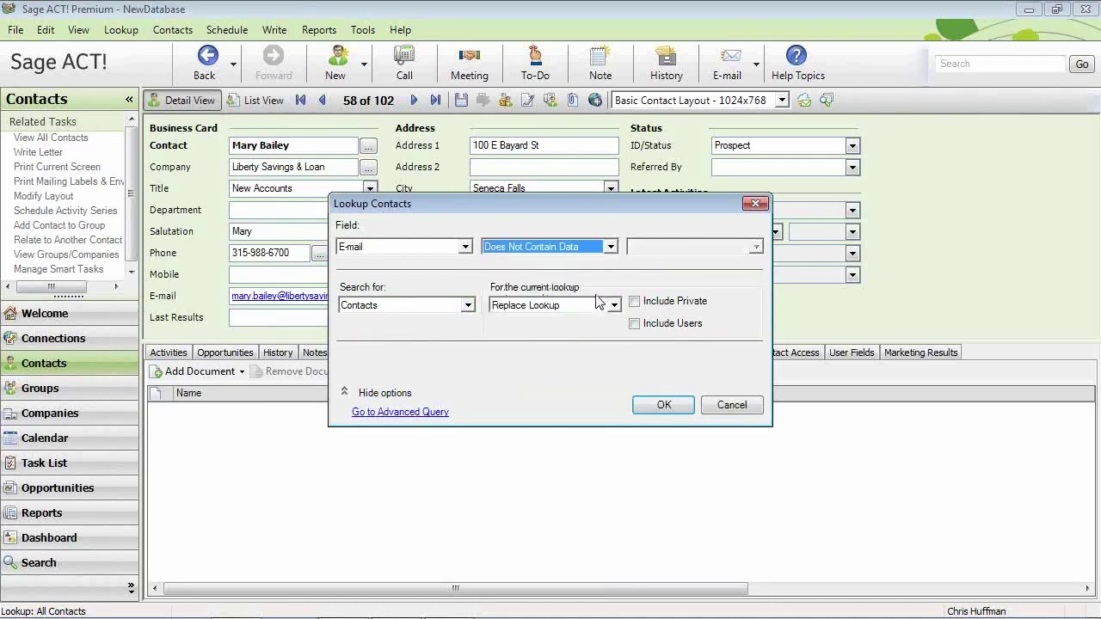
left_click(661, 405)
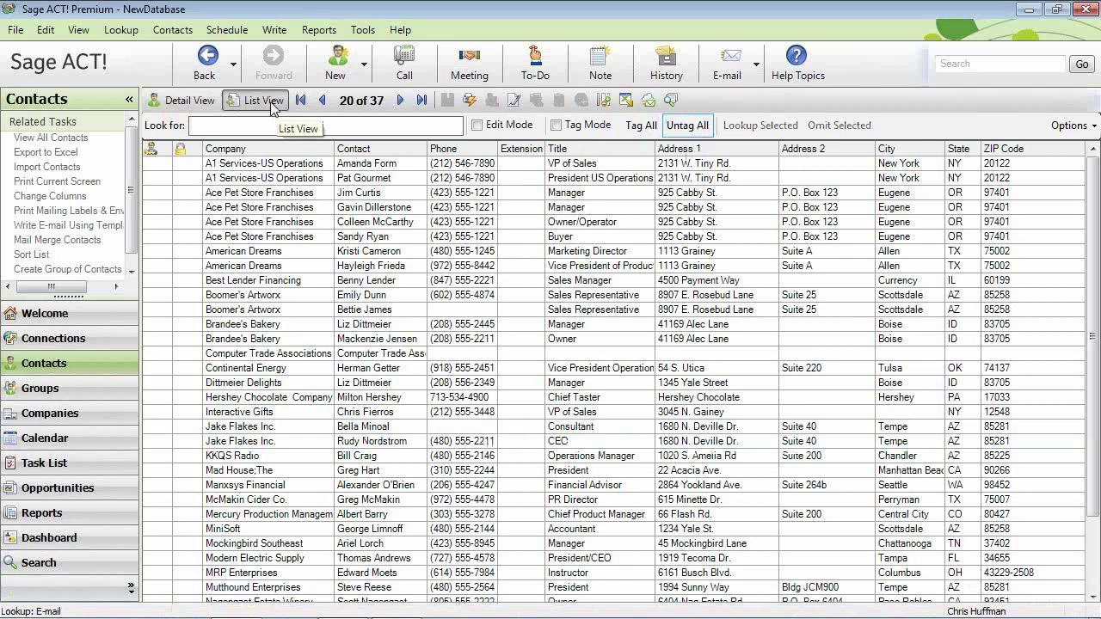
Step: Export the looked-up contact list to Excel, view the resulting worksheet in Excel, and return to Sage ACT!
left_click(626, 101)
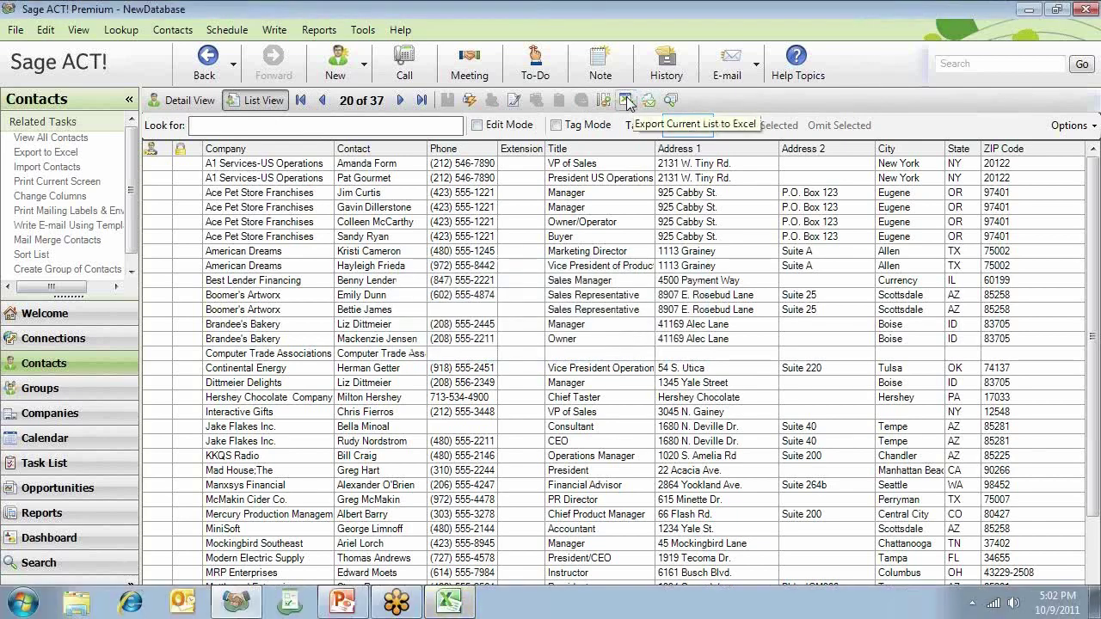
left_click(449, 604)
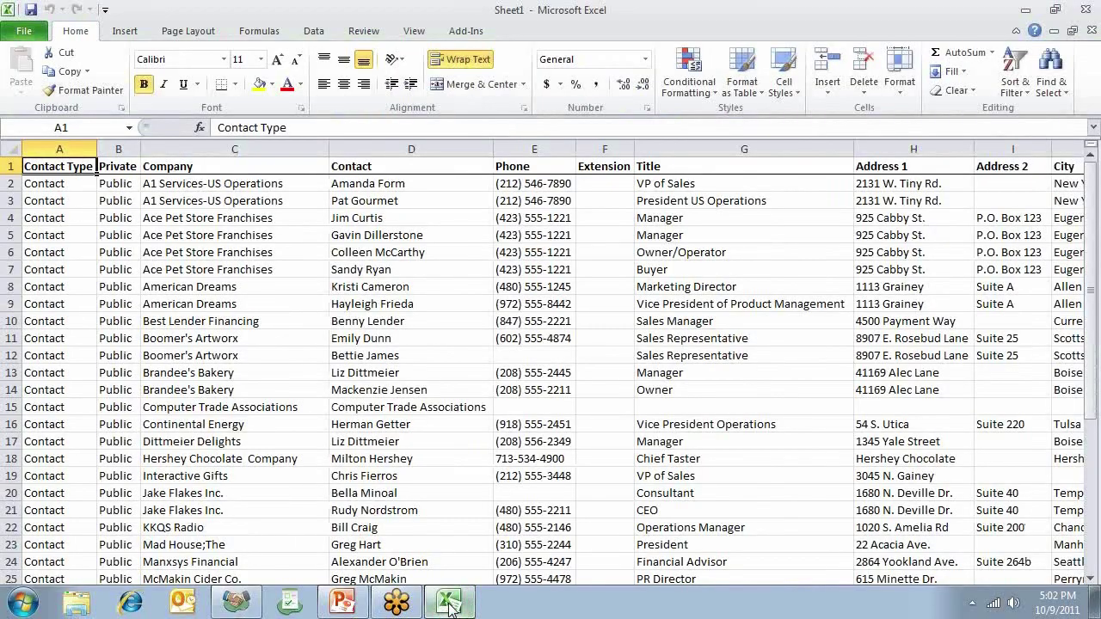
left_click(449, 604)
Step: Set up an address book printout with the preview enabled and Franklin Classic as the paper type
left_click(16, 30)
mouse_move(23, 197)
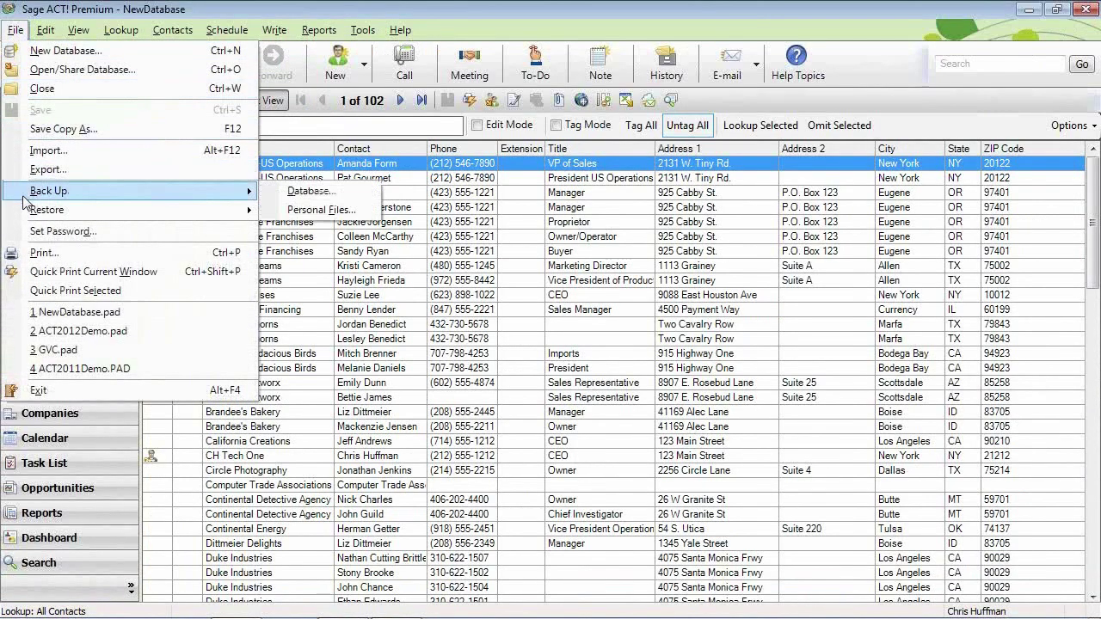
left_click(27, 255)
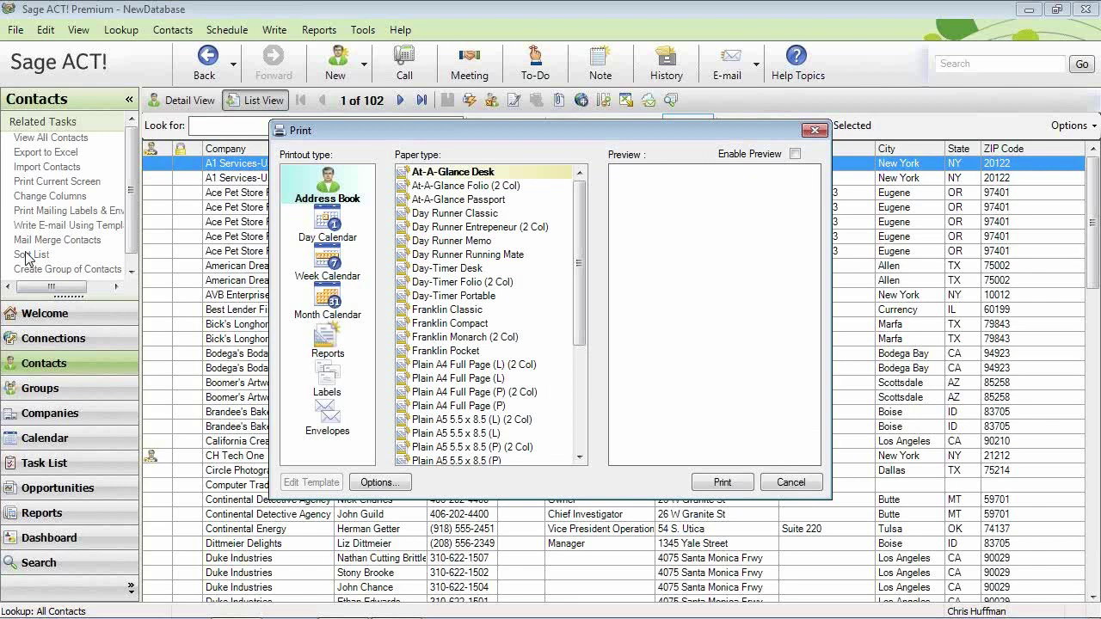
left_click(794, 155)
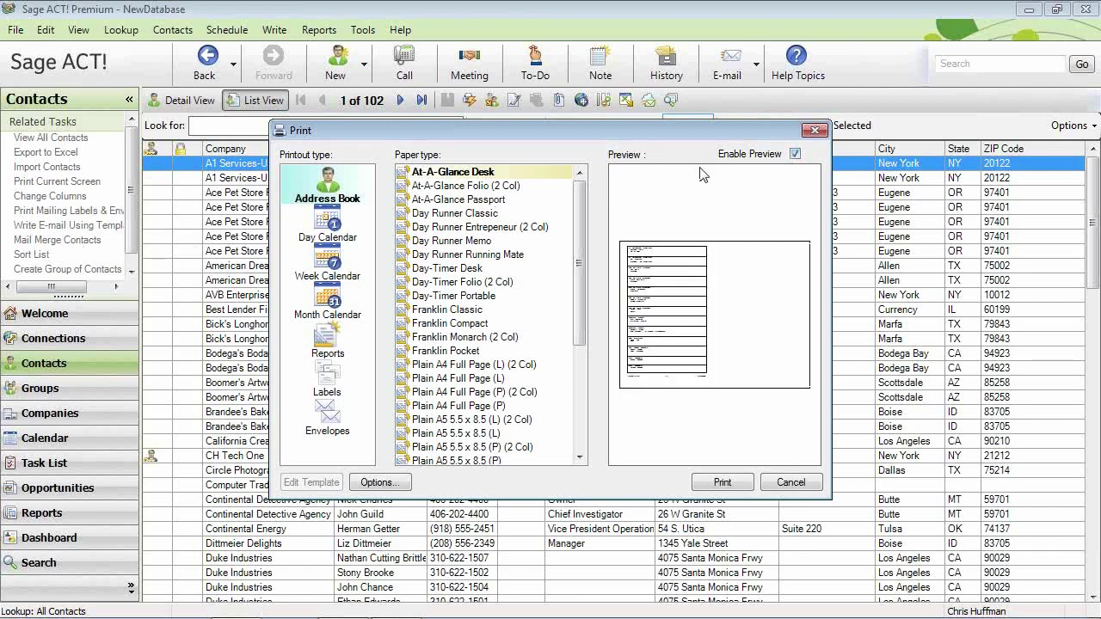
left_click(460, 216)
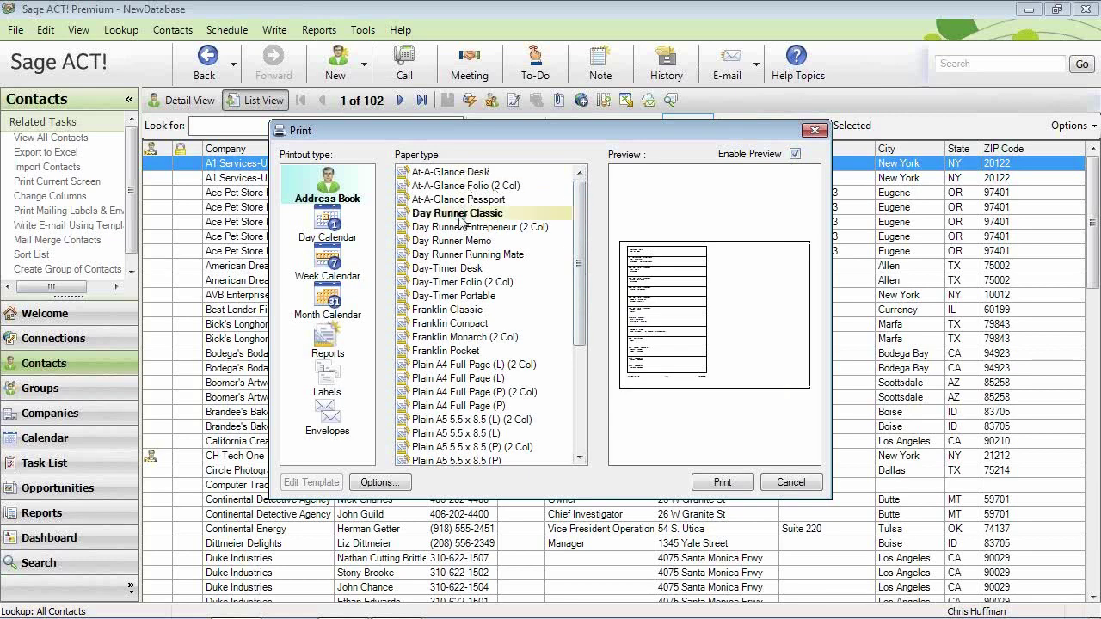
left_click(451, 312)
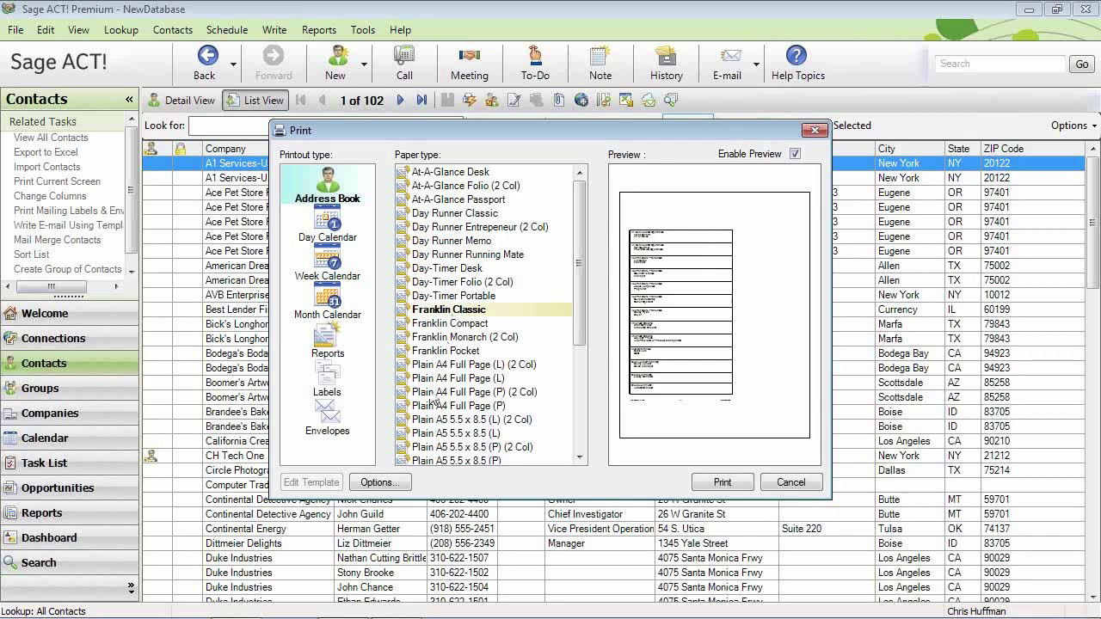
Step: Set the address book options to create the printout for All Contacts
left_click(380, 484)
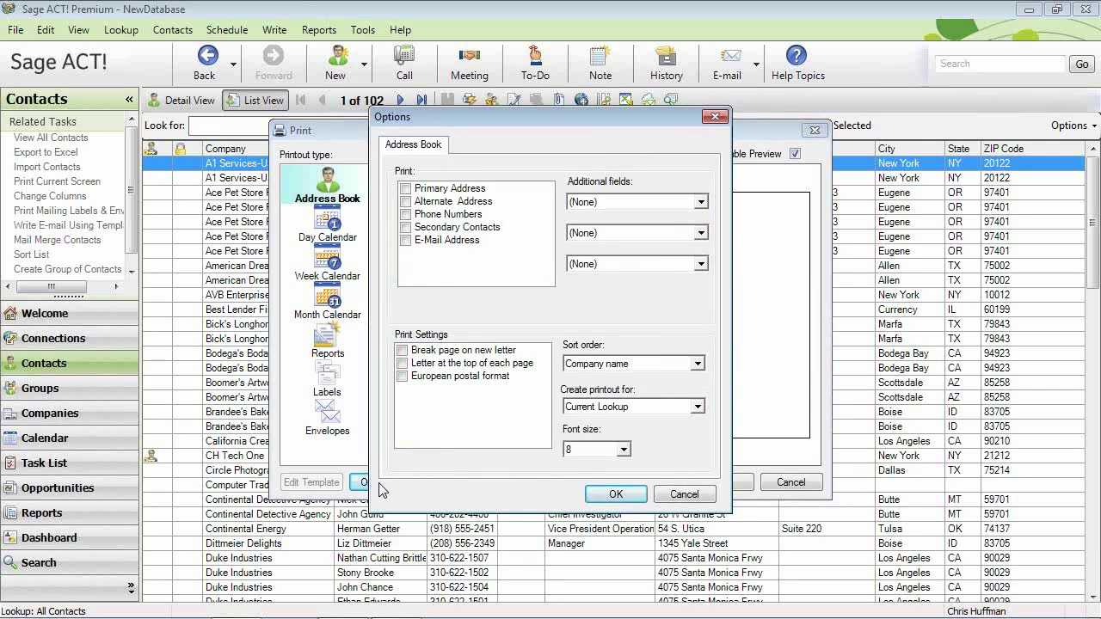
left_click(697, 407)
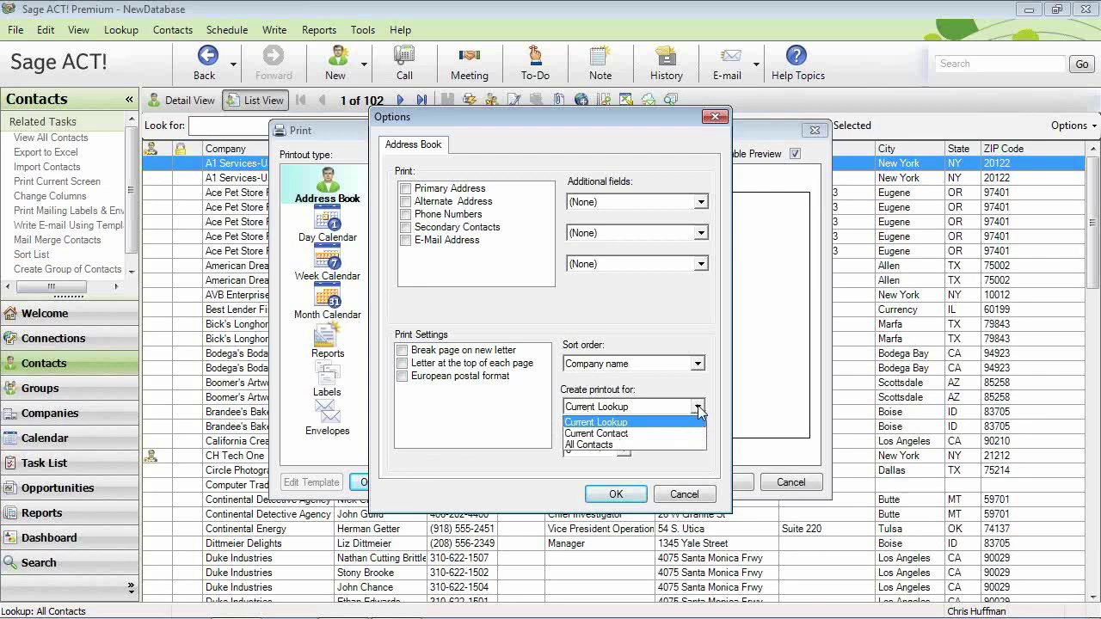
left_click(667, 443)
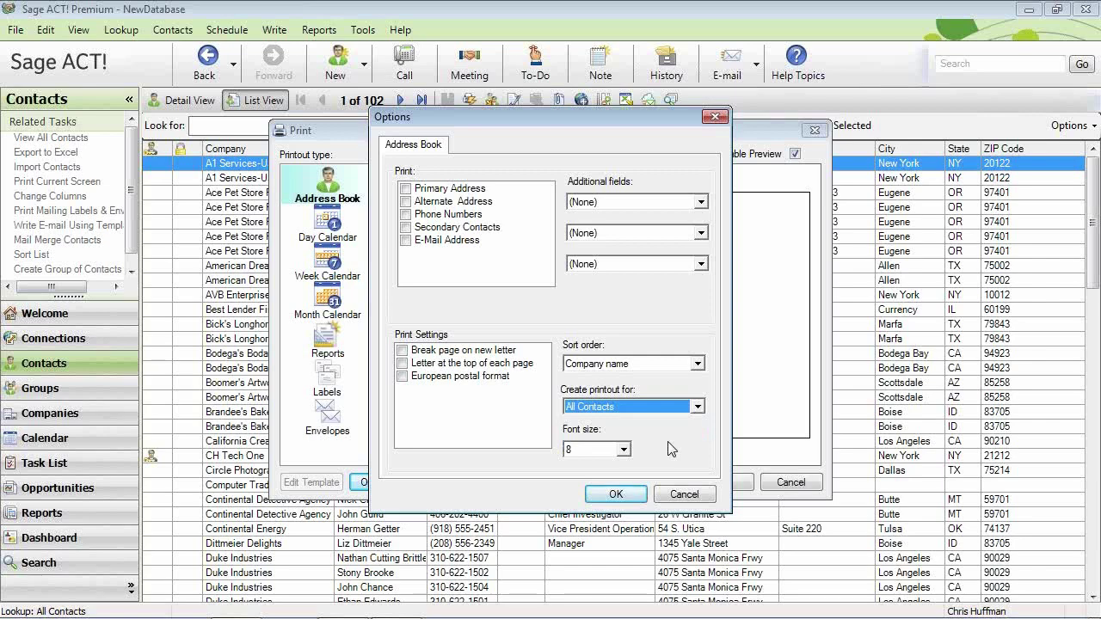
left_click(616, 493)
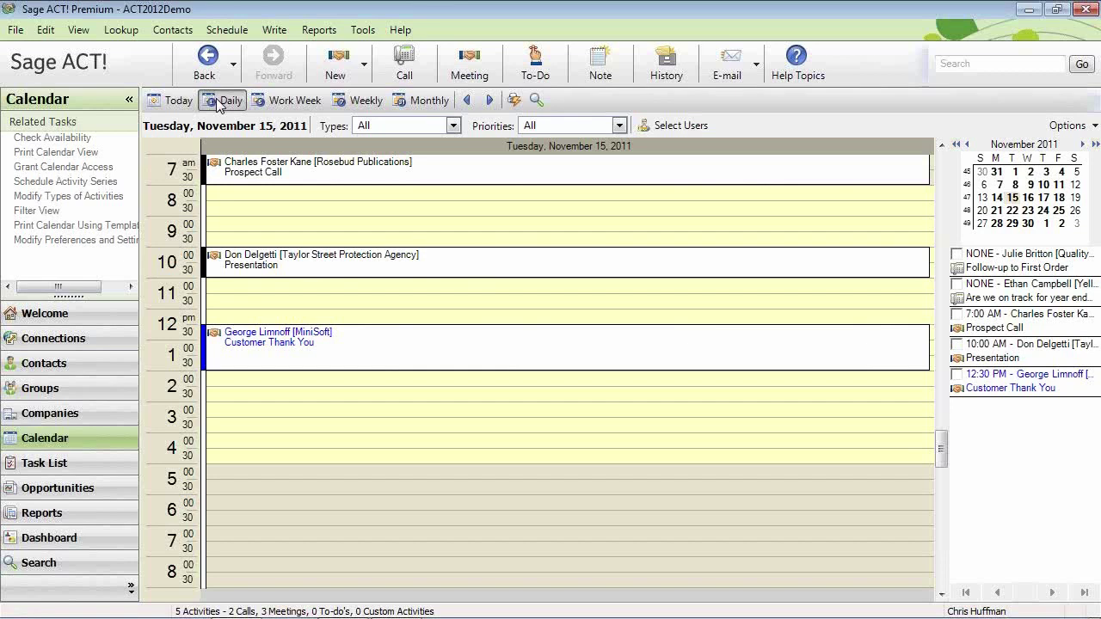
Step: View the calendar by work week, by week and by month
left_click(280, 101)
left_click(352, 100)
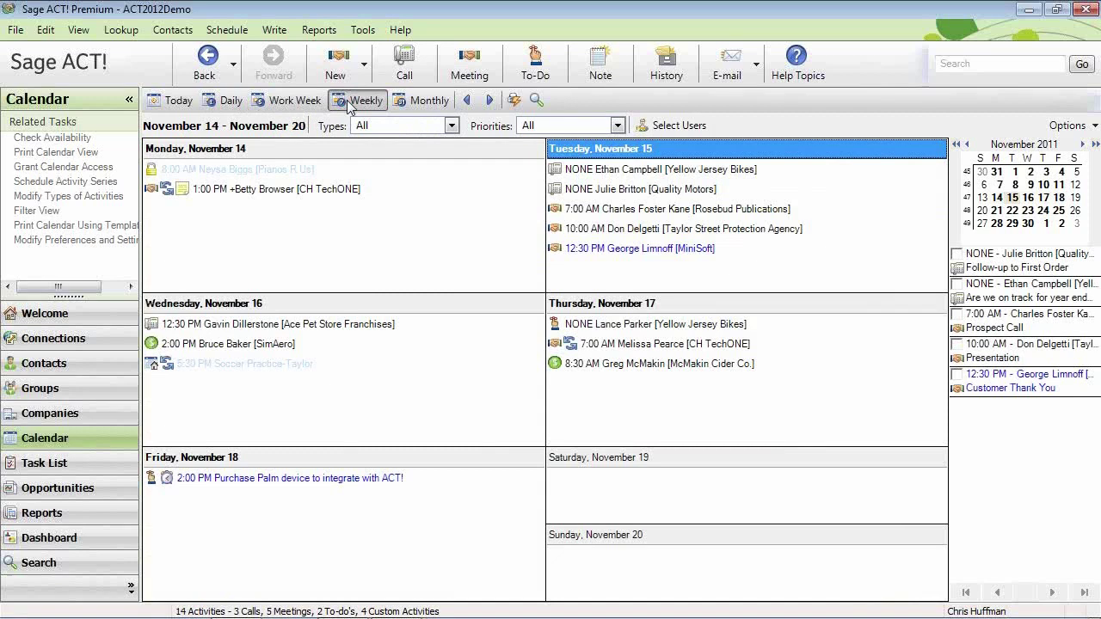
left_click(420, 101)
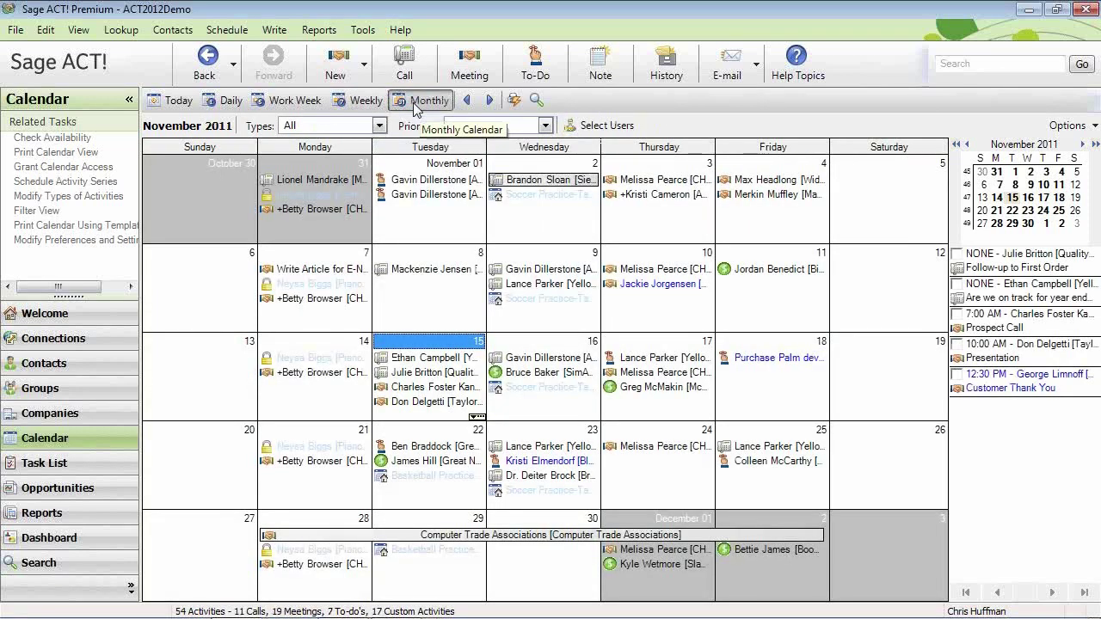
Step: Open the quick print options for the monthly calendar and review the quick print preferences for the available views
left_click(515, 102)
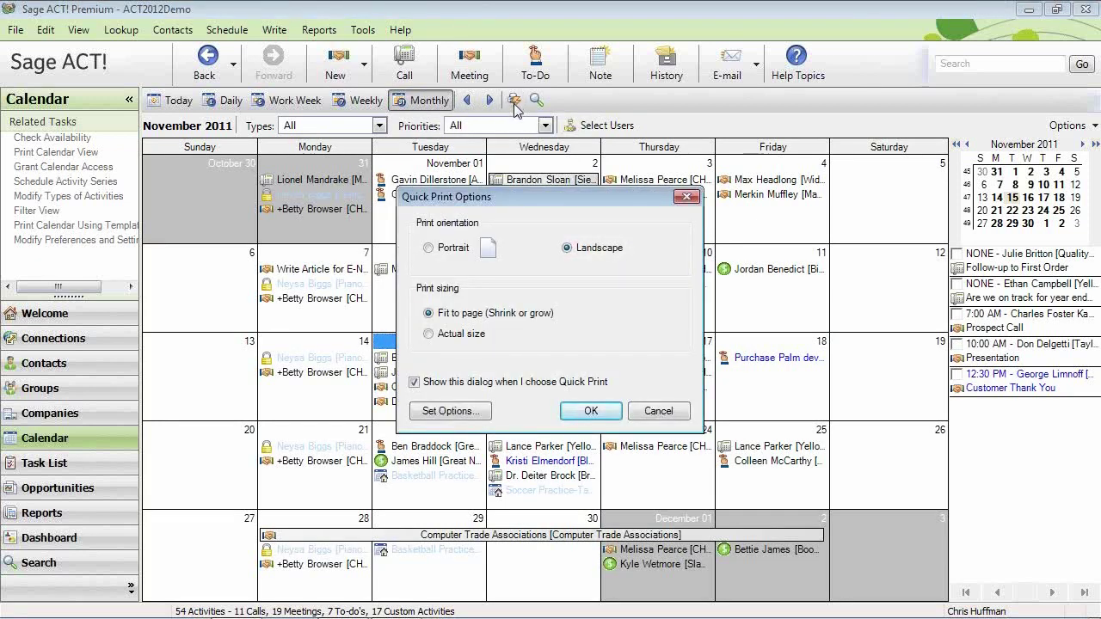
left_click(452, 411)
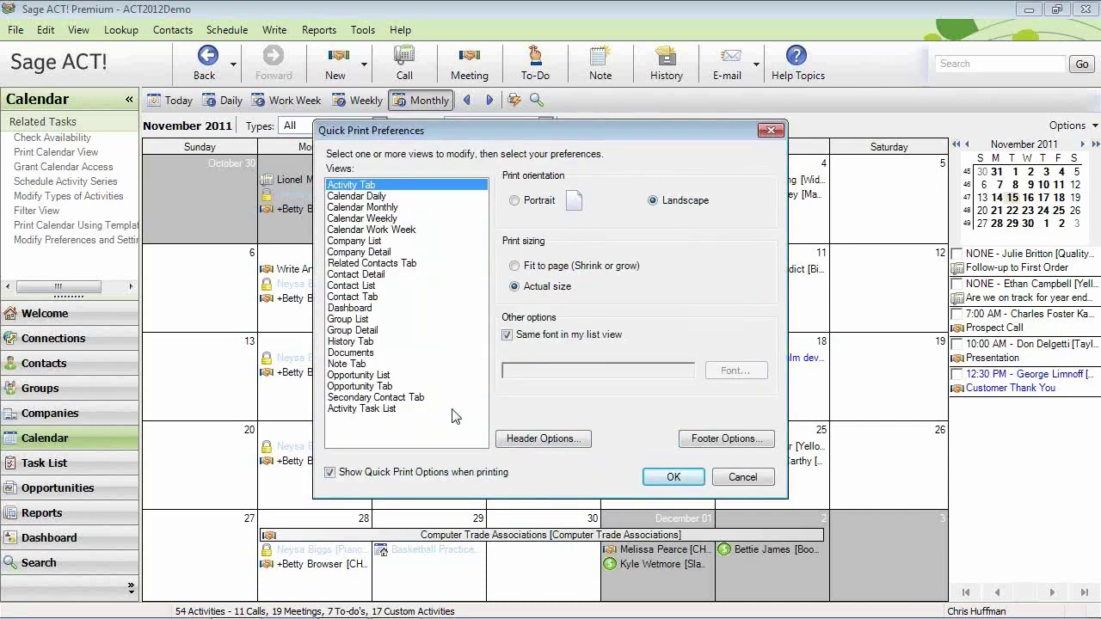
left_click(760, 483)
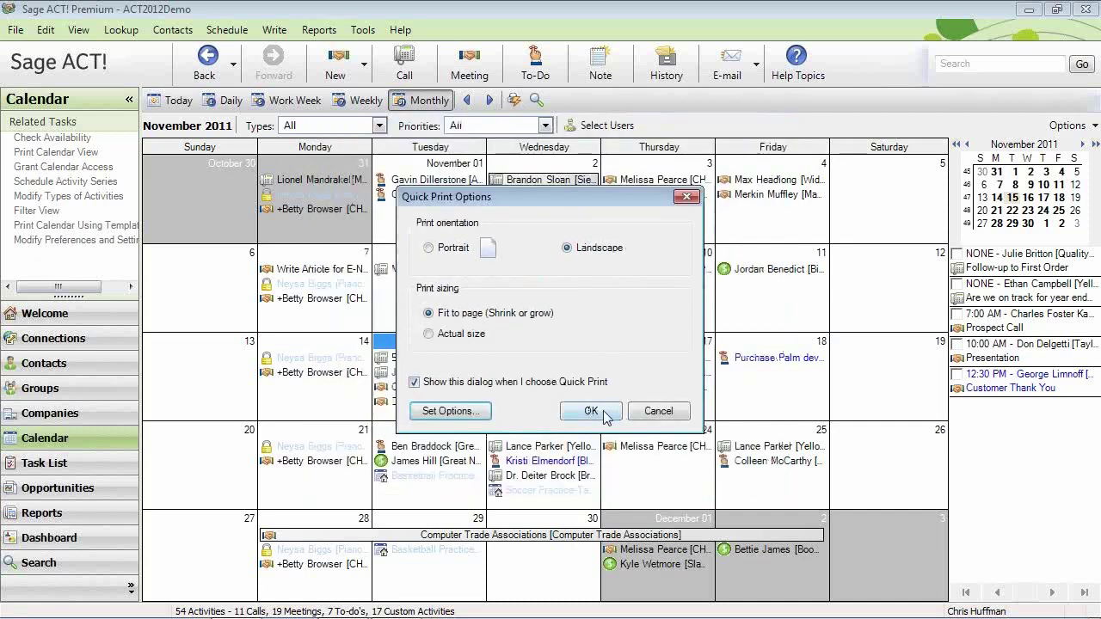